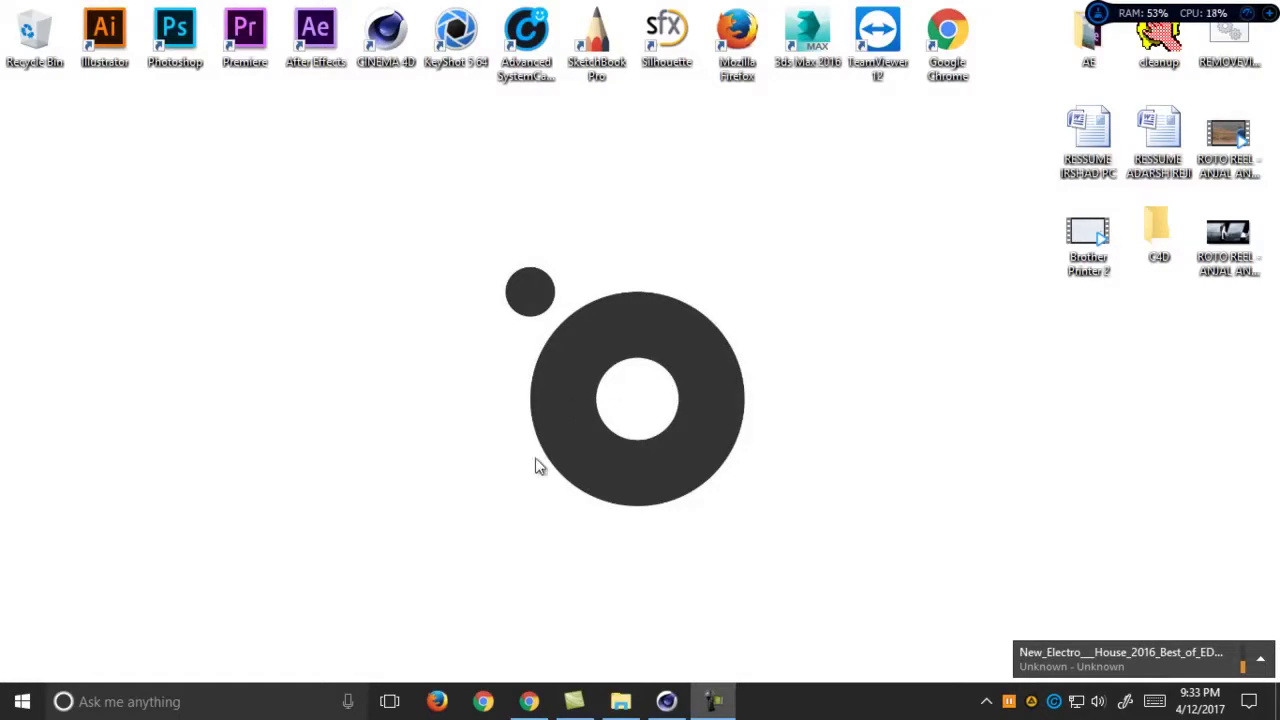
Review the reference wipe transition video in the browser
{"action": "left_click", "coordinate": [529, 699]}
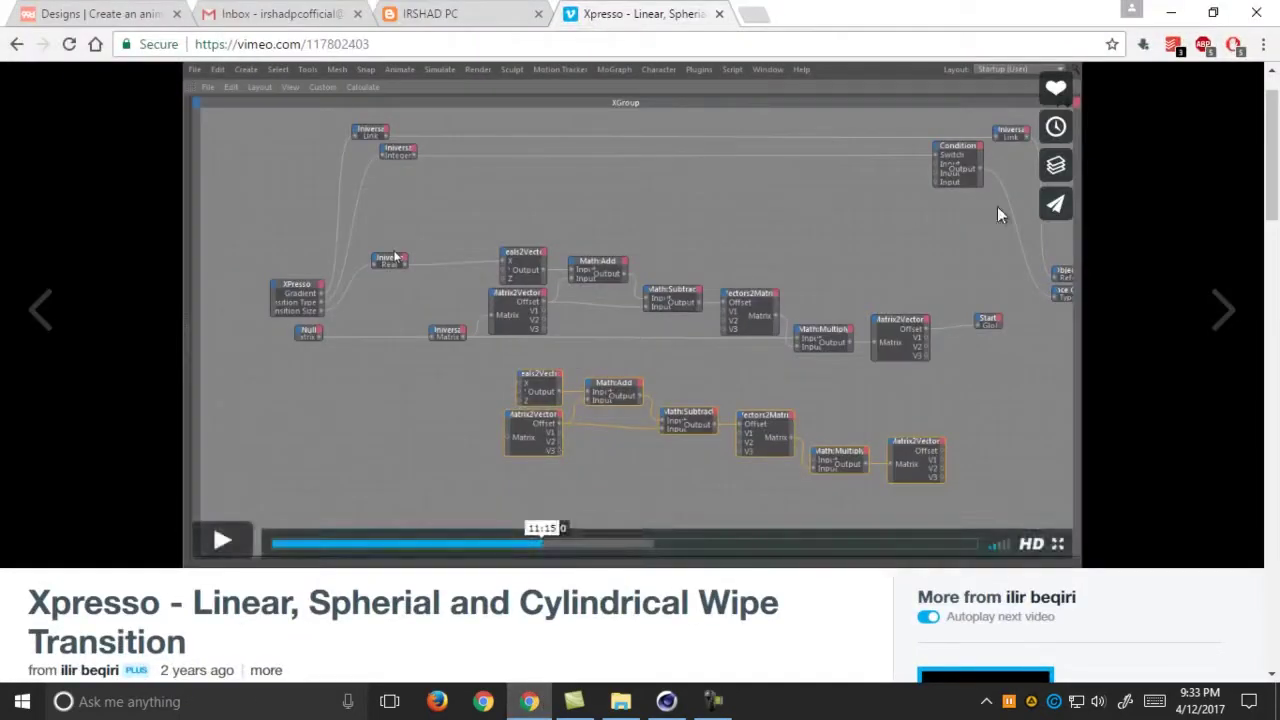
{"action": "scroll", "coordinate": [1270, 175], "scroll_direction": "down", "scroll_amount": 1}
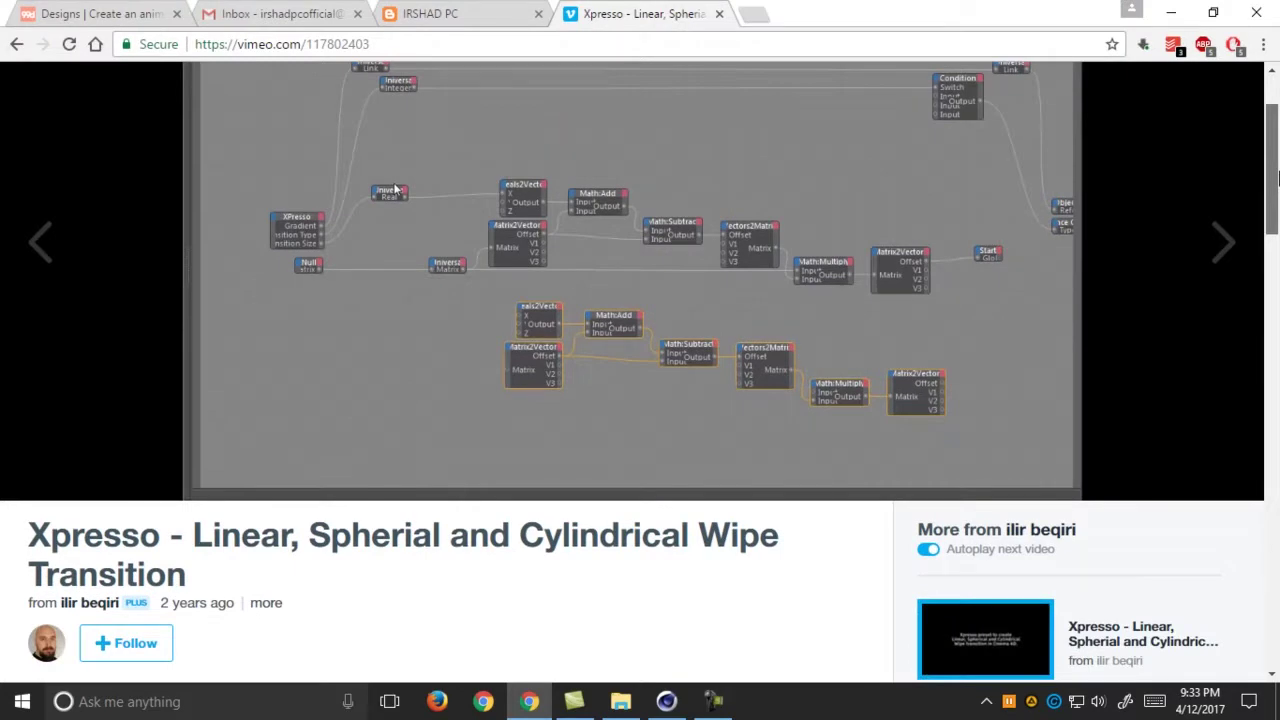
{"action": "scroll", "coordinate": [1275, 177], "scroll_direction": "up", "scroll_amount": 2}
{"action": "scroll", "coordinate": [1273, 163], "scroll_direction": "down", "scroll_amount": 2}
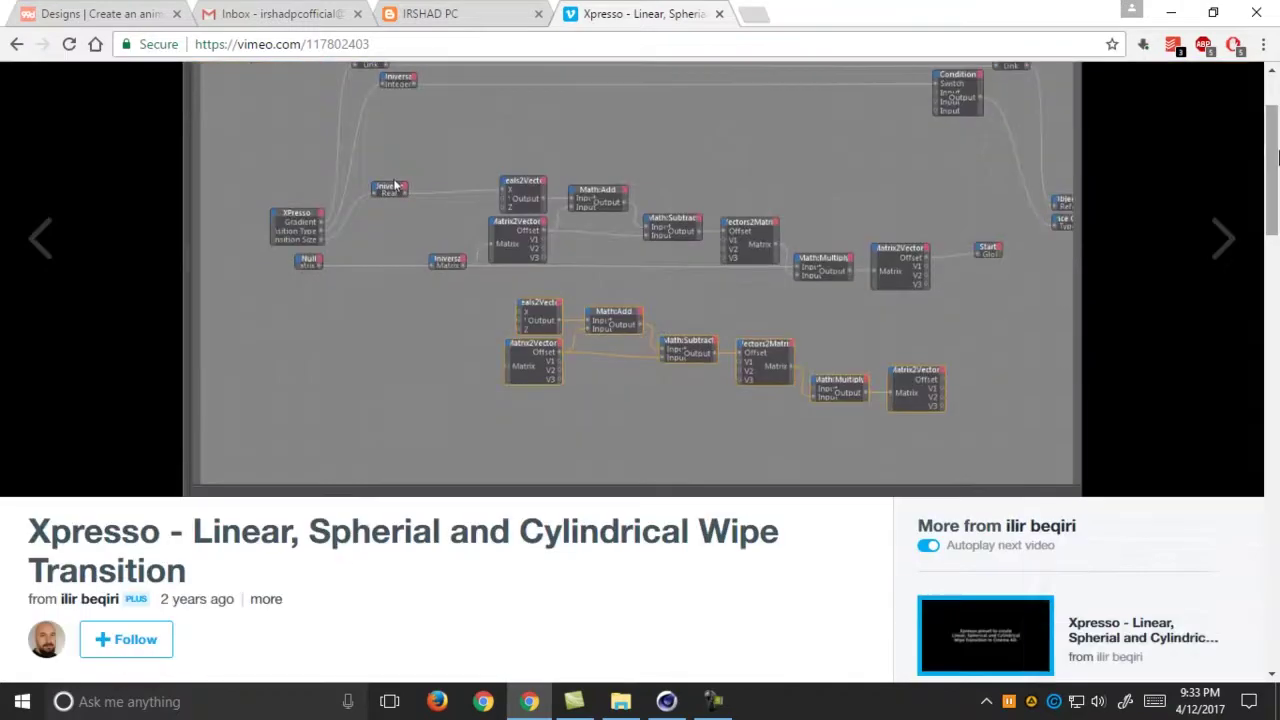
{"action": "scroll", "coordinate": [1272, 163], "scroll_direction": "up", "scroll_amount": 2}
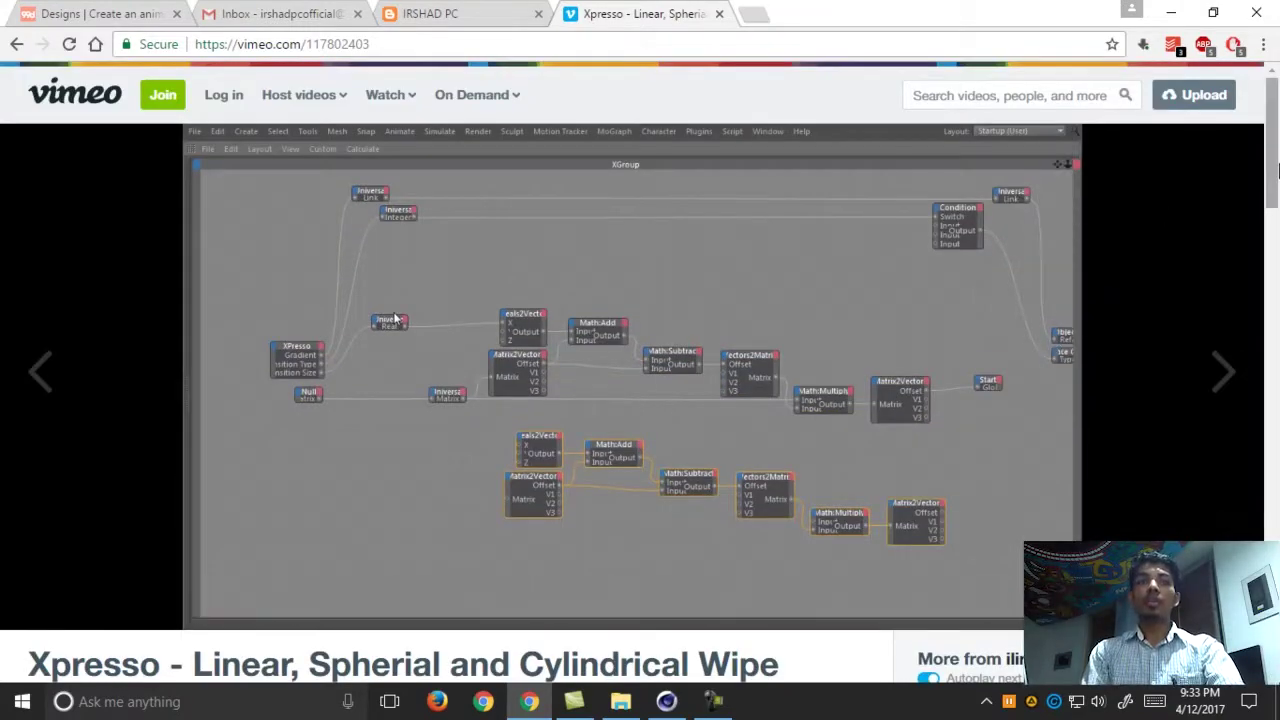
{"action": "scroll", "coordinate": [1276, 180], "scroll_direction": "down", "scroll_amount": 1}
{"action": "scroll", "coordinate": [1194, 200], "scroll_direction": "up", "scroll_amount": 1}
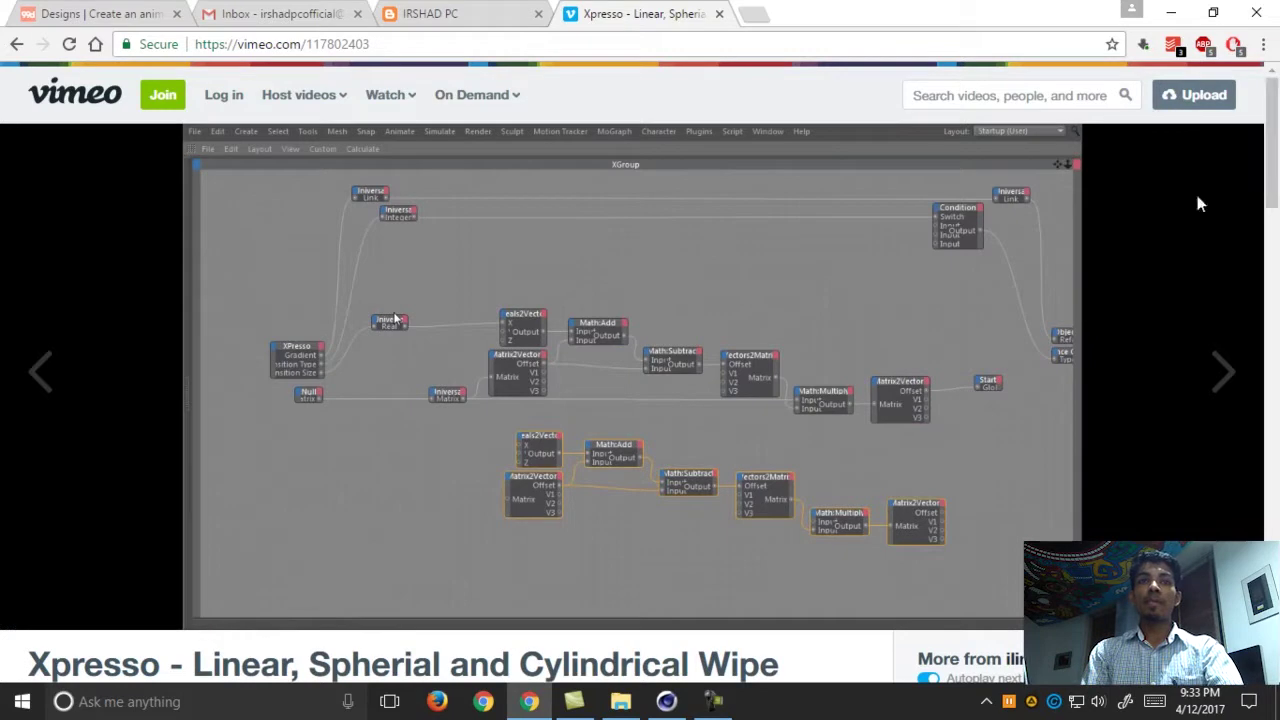
Back in Cinema 4D, Ctrl-drag a copy of the cube so three cubes sit side by side
{"action": "left_click", "coordinate": [1172, 20]}
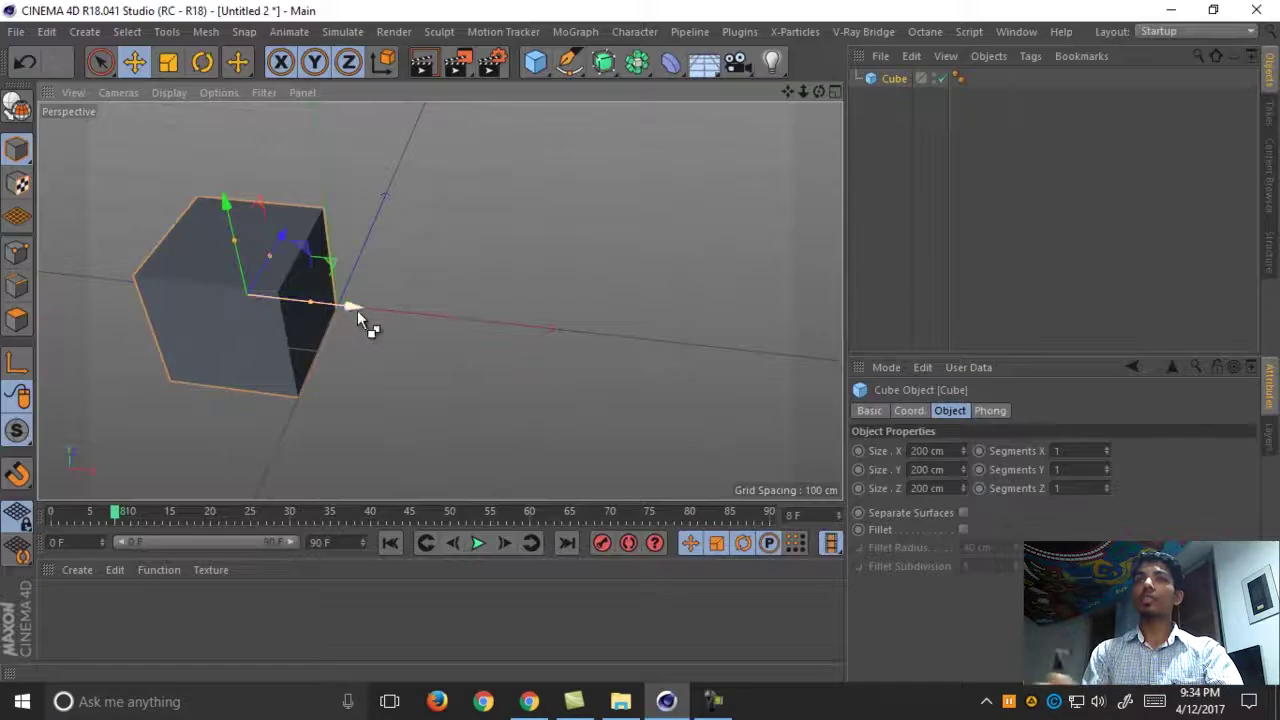
{"action": "left_click_drag", "start_coordinate": [360, 312], "coordinate": [737, 360], "text": "ctrl"}
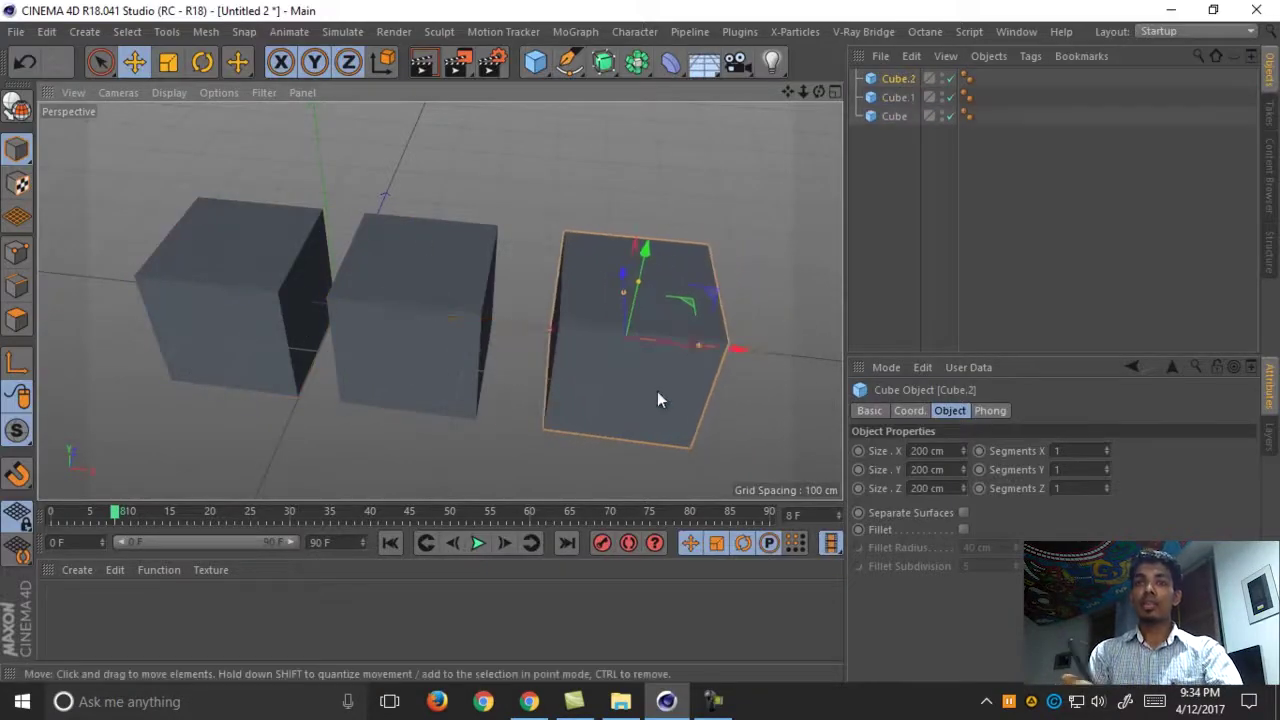
{"action": "left_click_drag", "start_coordinate": [689, 402], "coordinate": [765, 181], "text": "alt"}
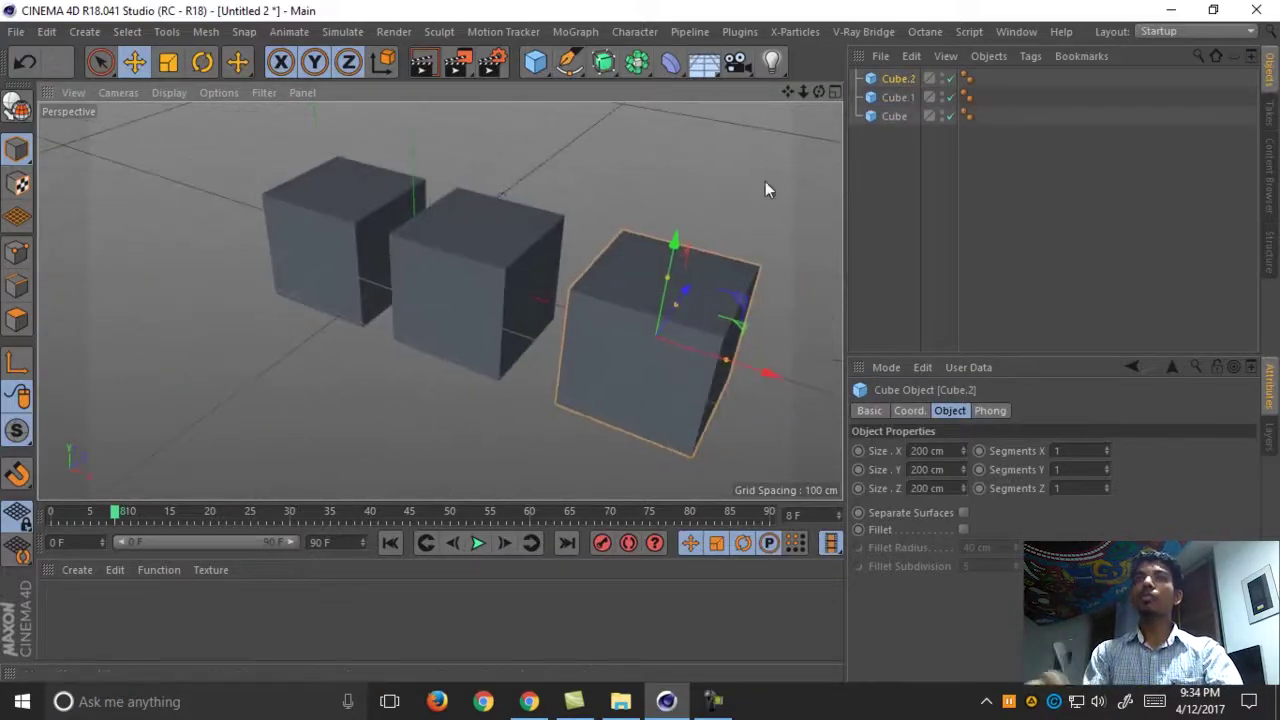
Add a MoGraph Fracture object and nest the three cubes under it
{"action": "left_click", "coordinate": [740, 31]}
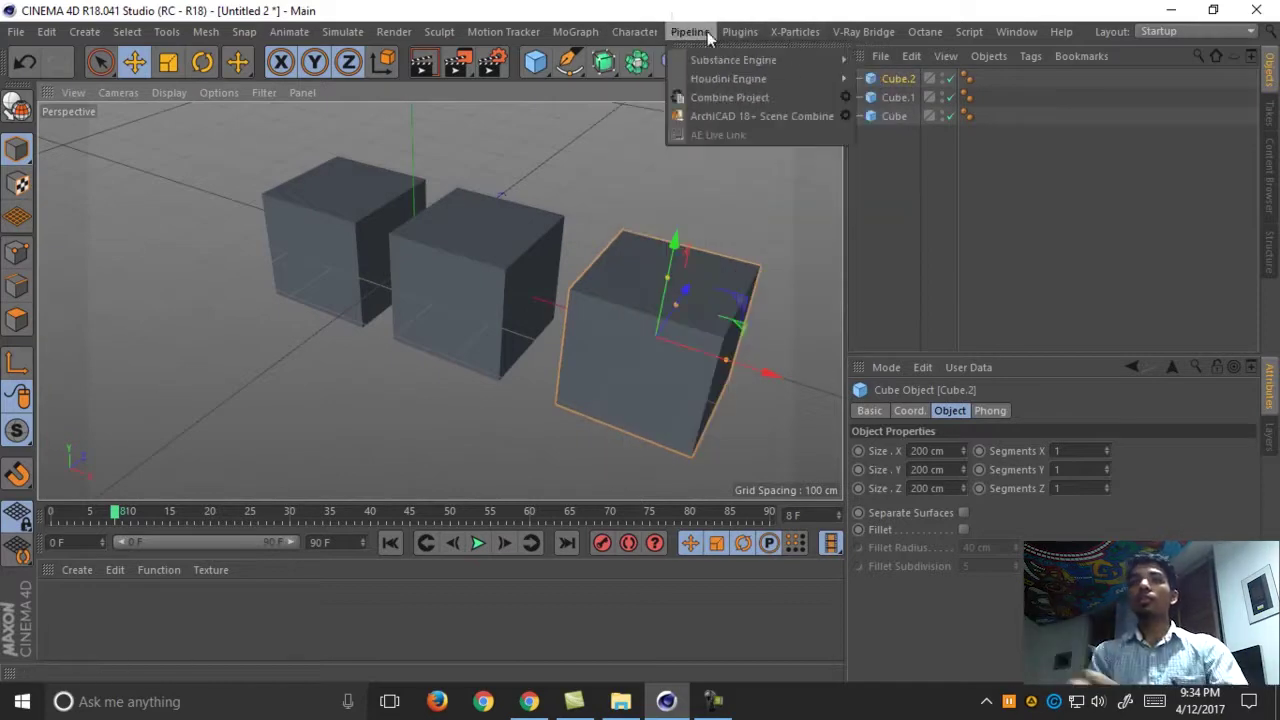
{"action": "mouse_move", "coordinate": [584, 33]}
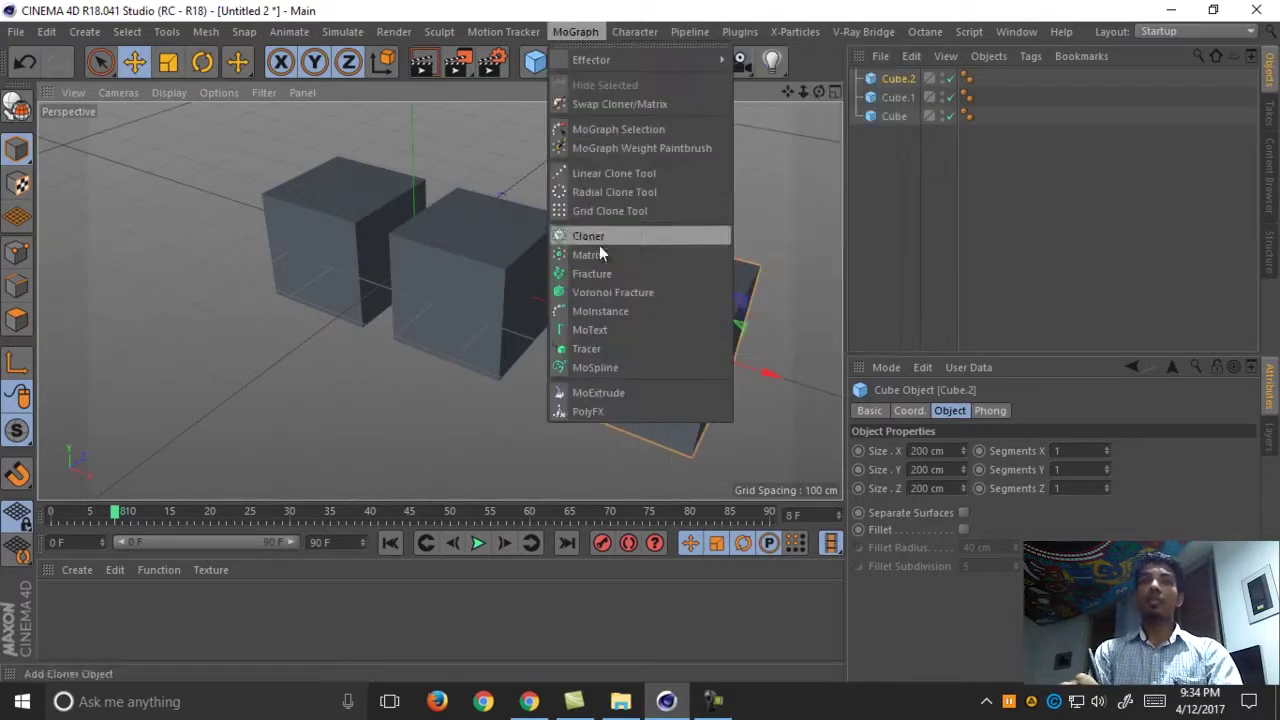
{"action": "left_click", "coordinate": [592, 273]}
{"action": "left_click_drag", "start_coordinate": [888, 187], "coordinate": [900, 80]}
{"action": "left_click", "coordinate": [878, 240]}
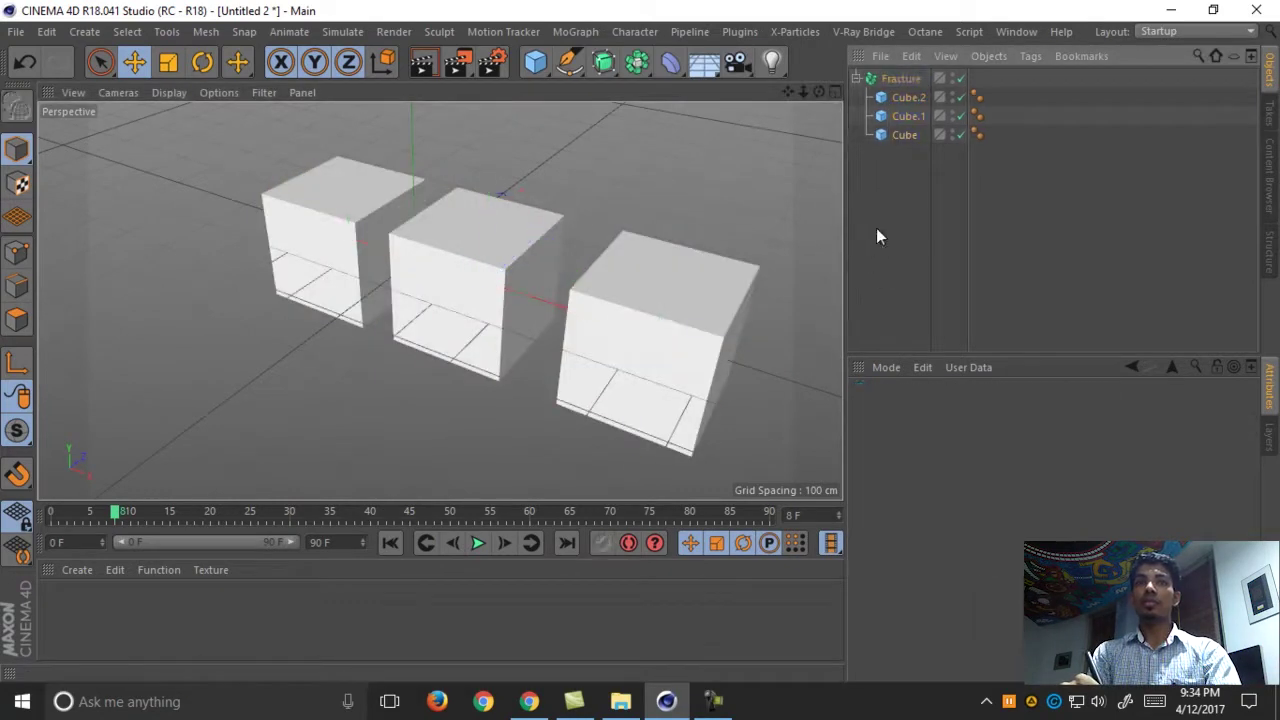
Create a new material, Mat, and drag it onto the Fracture object as a texture tag
{"action": "left_click", "coordinate": [900, 78]}
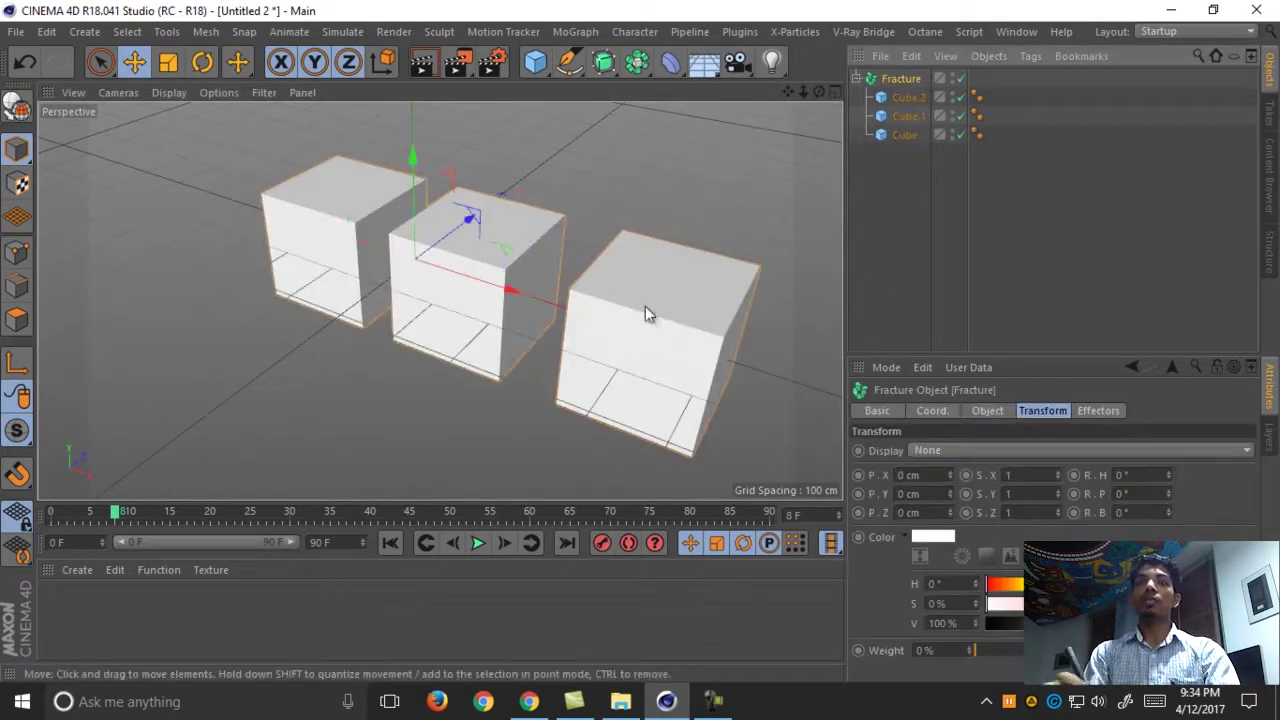
{"action": "left_click_drag", "start_coordinate": [595, 288], "coordinate": [617, 334], "text": "alt"}
{"action": "left_click", "coordinate": [916, 192]}
{"action": "left_click", "coordinate": [900, 78]}
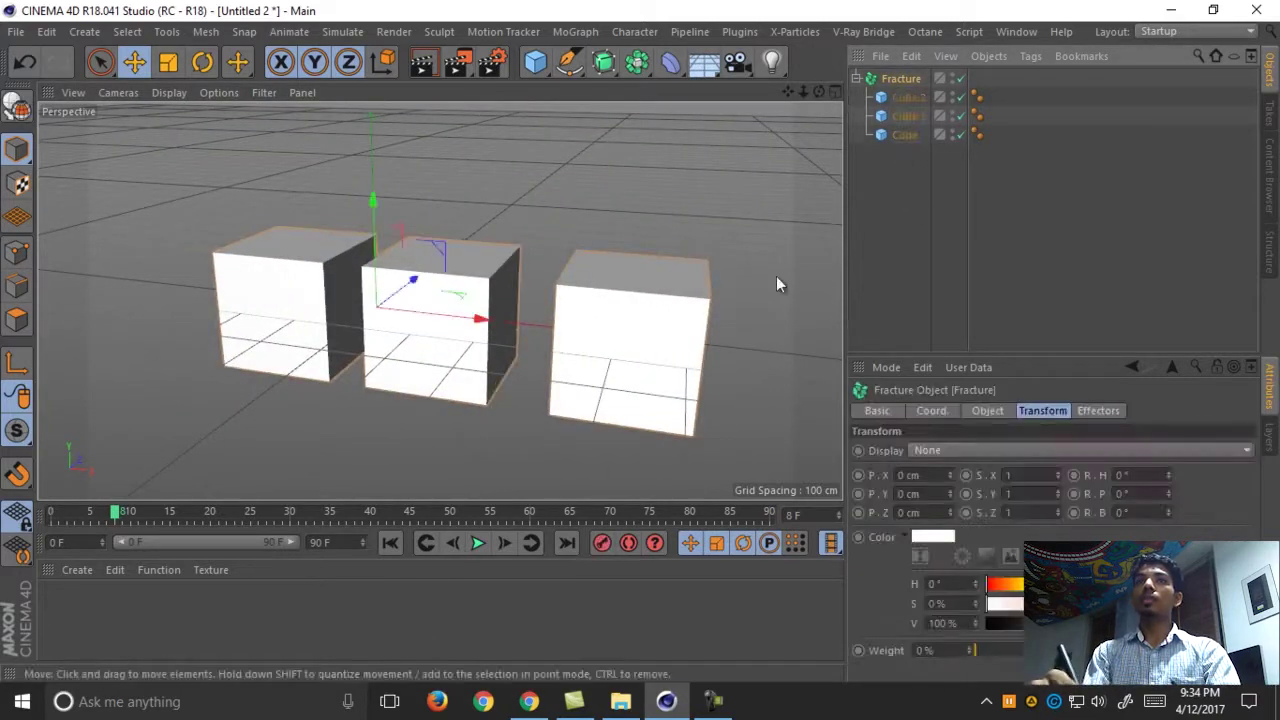
{"action": "double_click", "coordinate": [340, 600]}
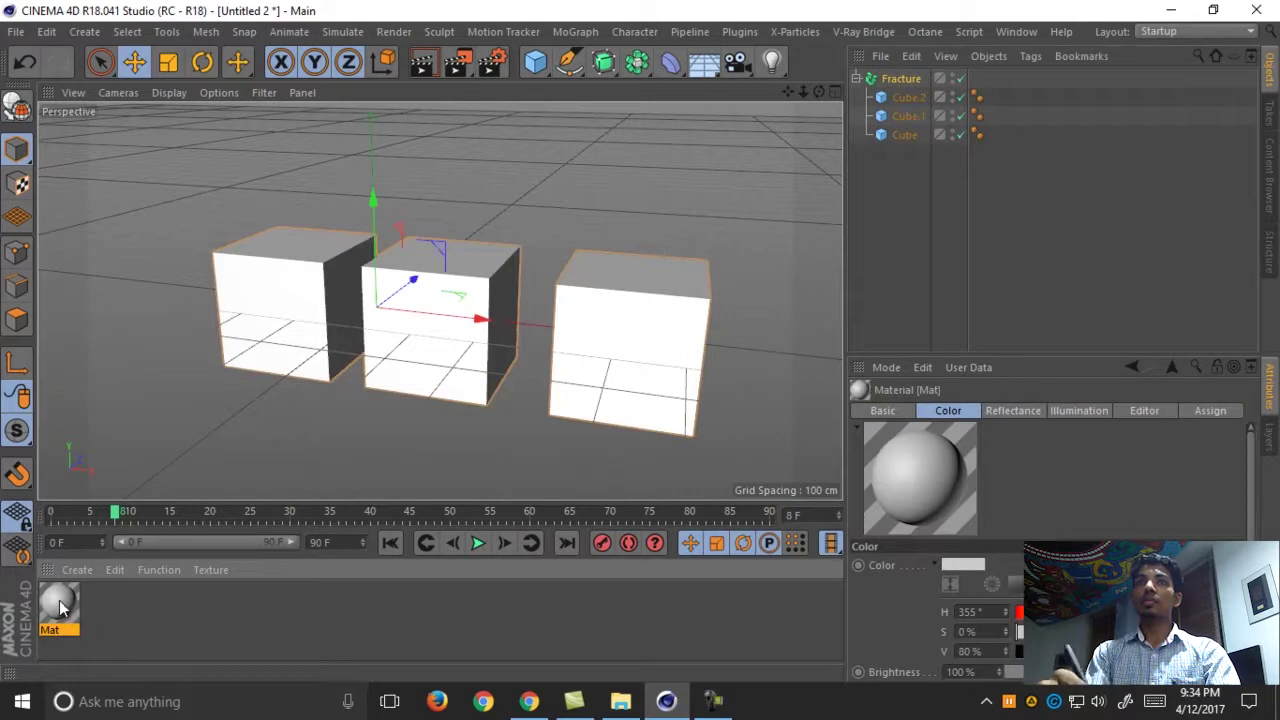
{"action": "left_click_drag", "start_coordinate": [217, 510], "coordinate": [902, 78]}
{"action": "left_click", "coordinate": [909, 297]}
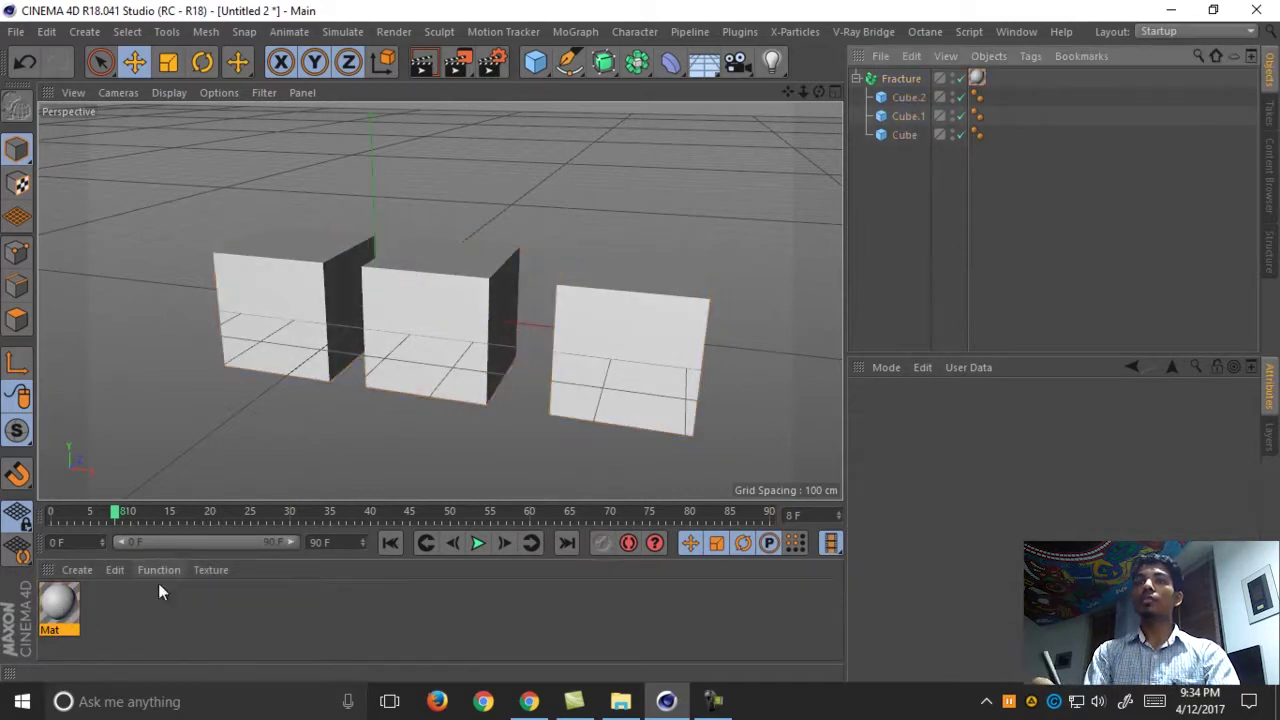
{"action": "left_click", "coordinate": [55, 613]}
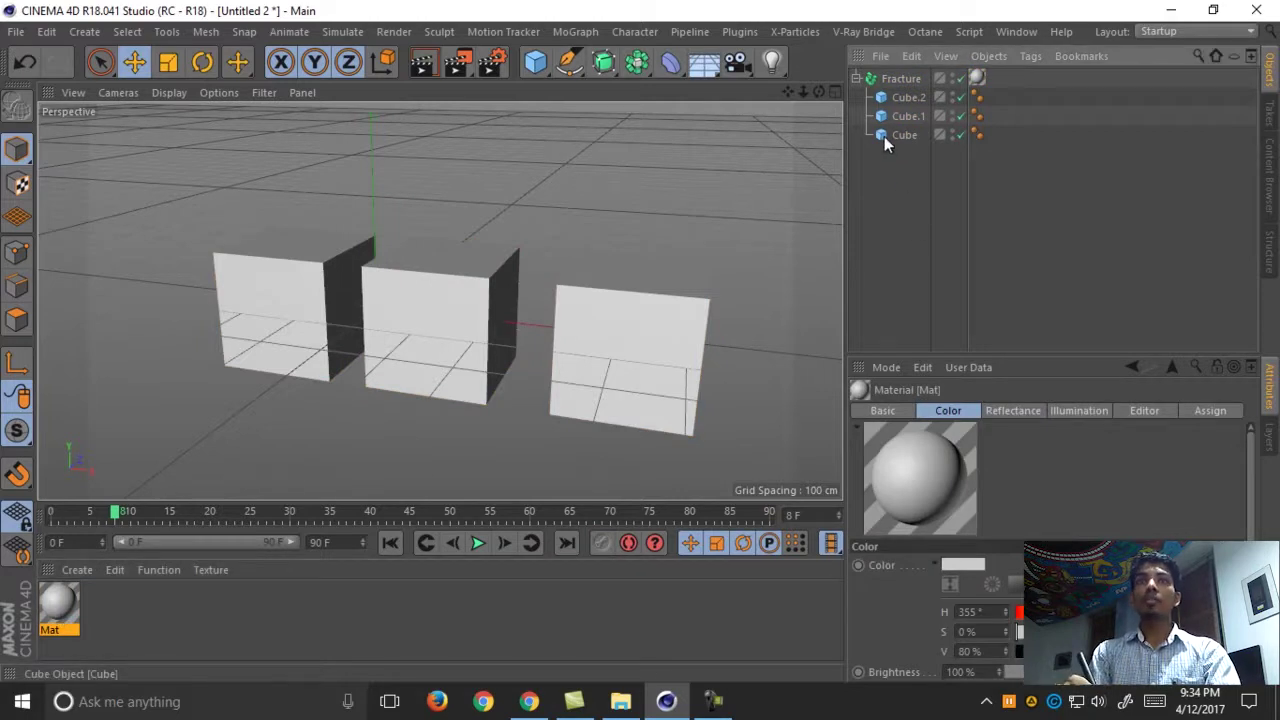
With Fracture selected, add a Plain effector and move it beside the right cube
{"action": "left_click", "coordinate": [575, 31]}
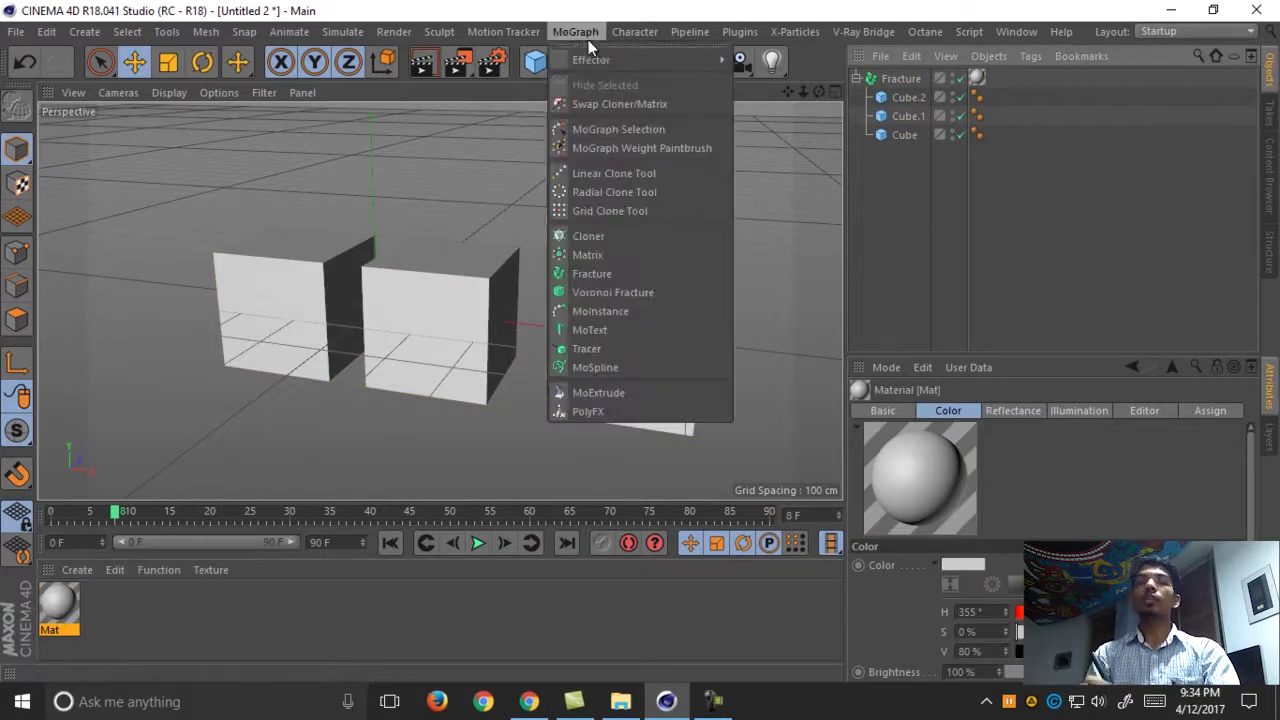
{"action": "left_click", "coordinate": [828, 132]}
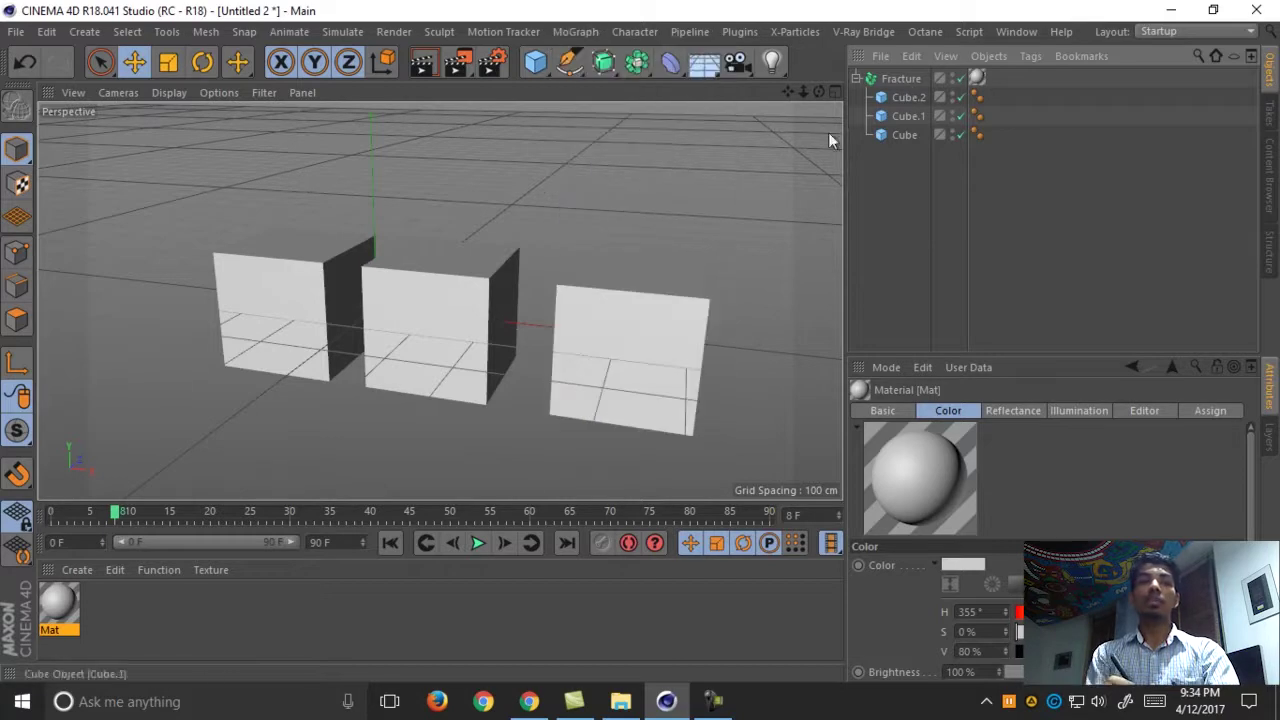
{"action": "left_click", "coordinate": [902, 79]}
{"action": "left_click", "coordinate": [575, 31]}
{"action": "mouse_move", "coordinate": [607, 59]}
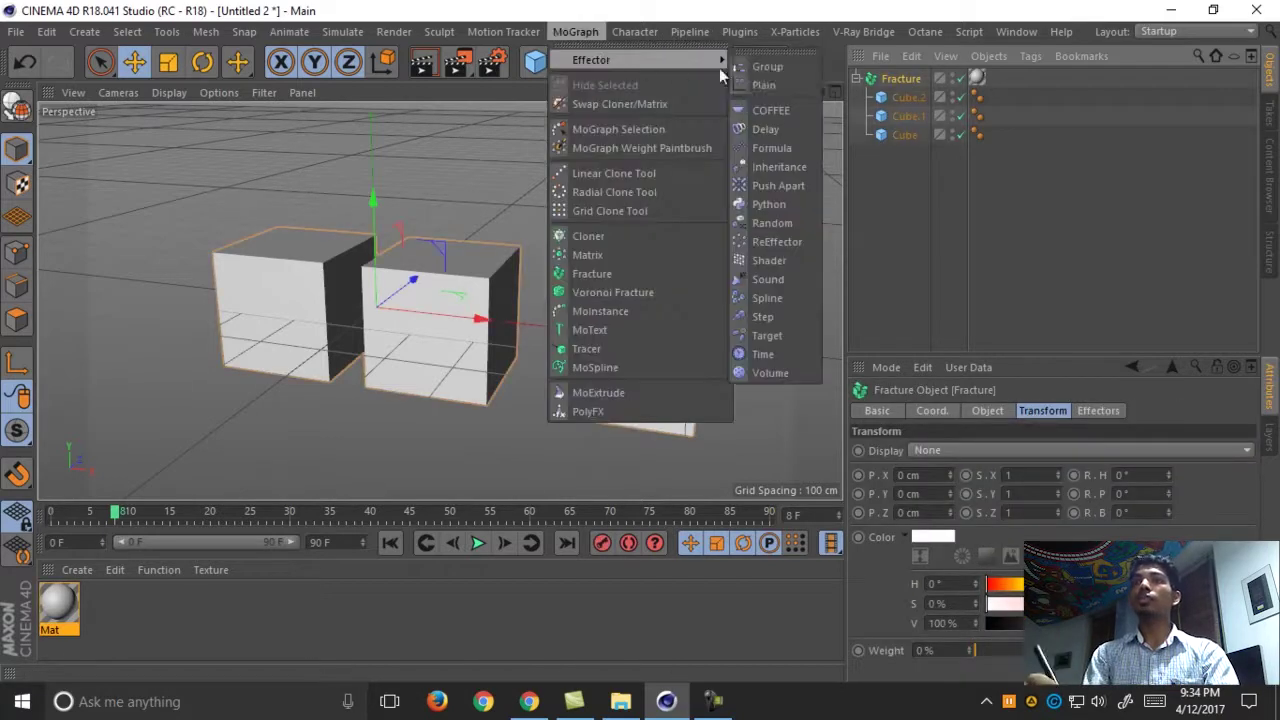
{"action": "left_click", "coordinate": [784, 84]}
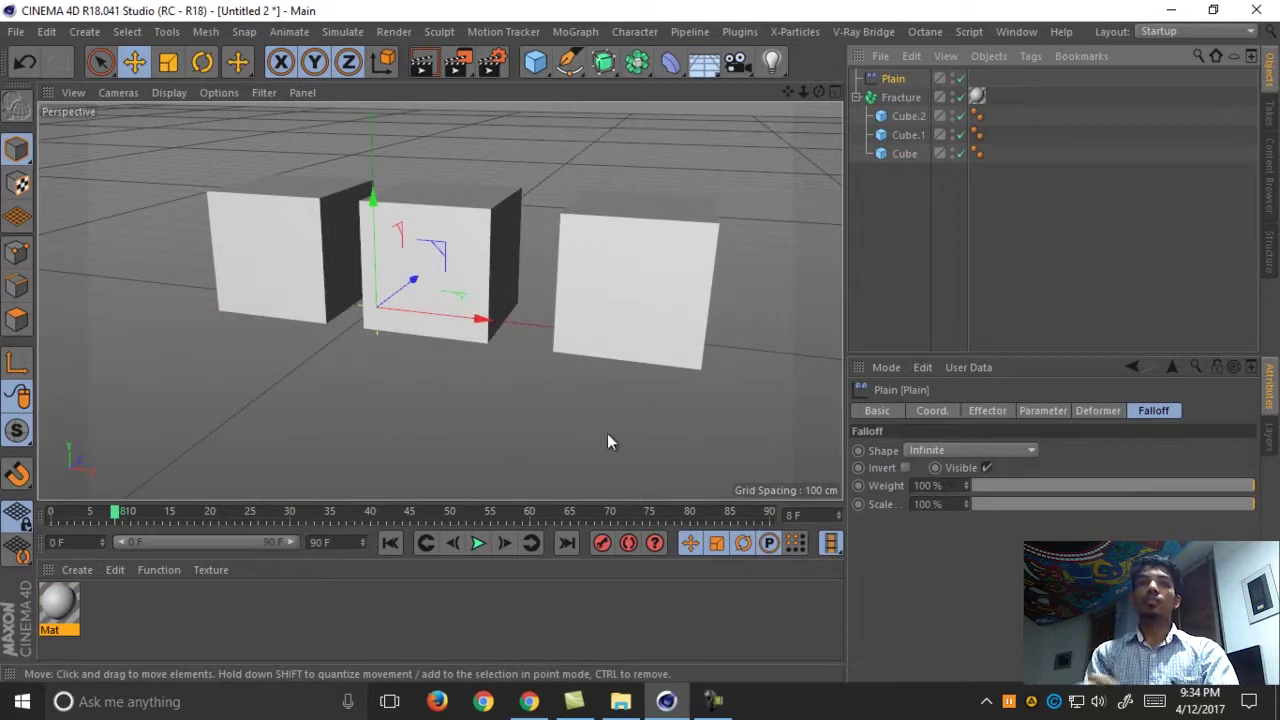
{"action": "left_click_drag", "start_coordinate": [476, 320], "coordinate": [841, 401]}
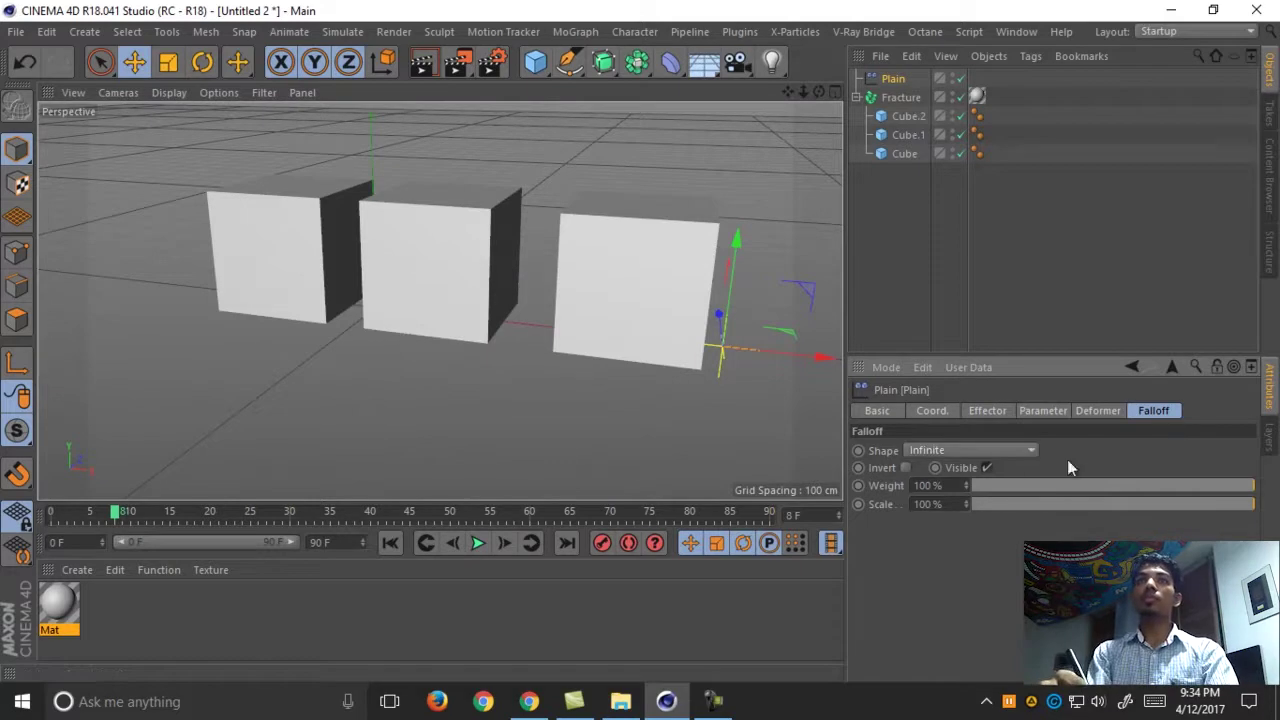
Set the Plain falloff shape to Linear with orientation +X
{"action": "left_click", "coordinate": [922, 455]}
{"action": "left_click", "coordinate": [968, 561]}
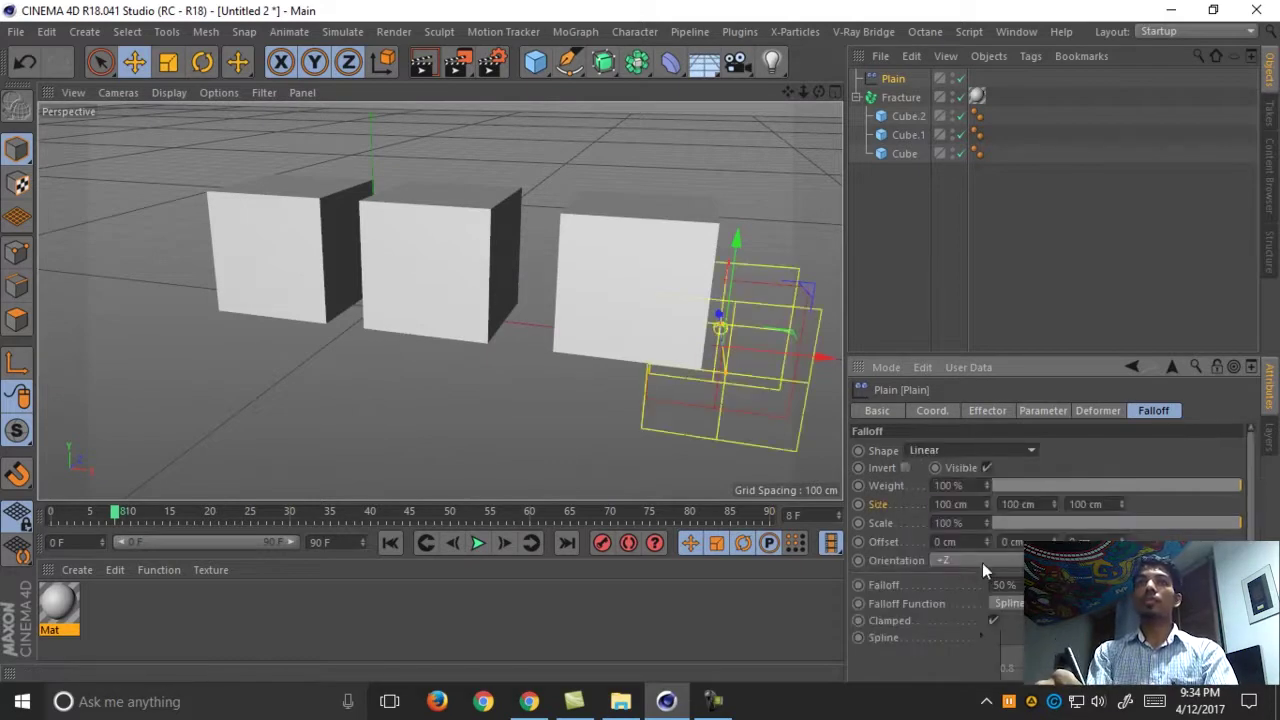
{"action": "left_click", "coordinate": [975, 561]}
{"action": "left_click", "coordinate": [975, 450]}
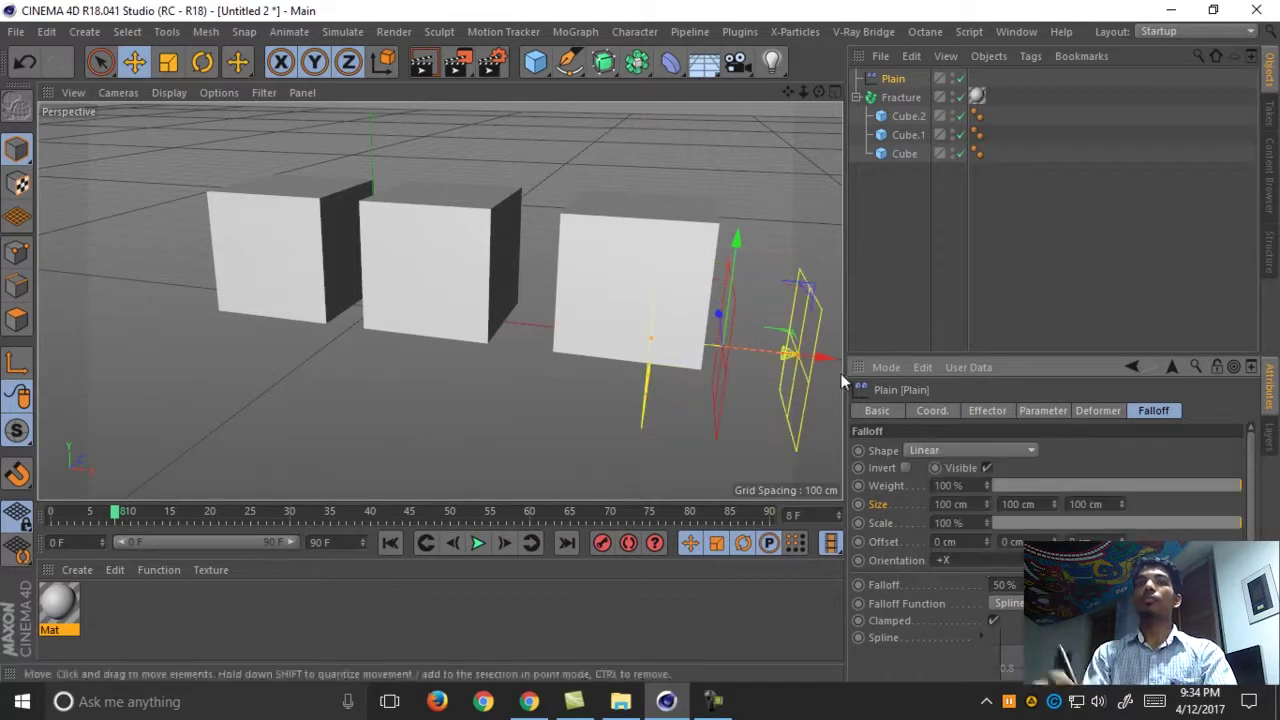
Move the falloff left of the cubes, turn off Scale, set Color Mode On and enable Use Alpha/Strength
{"action": "left_click_drag", "start_coordinate": [836, 363], "coordinate": [248, 342]}
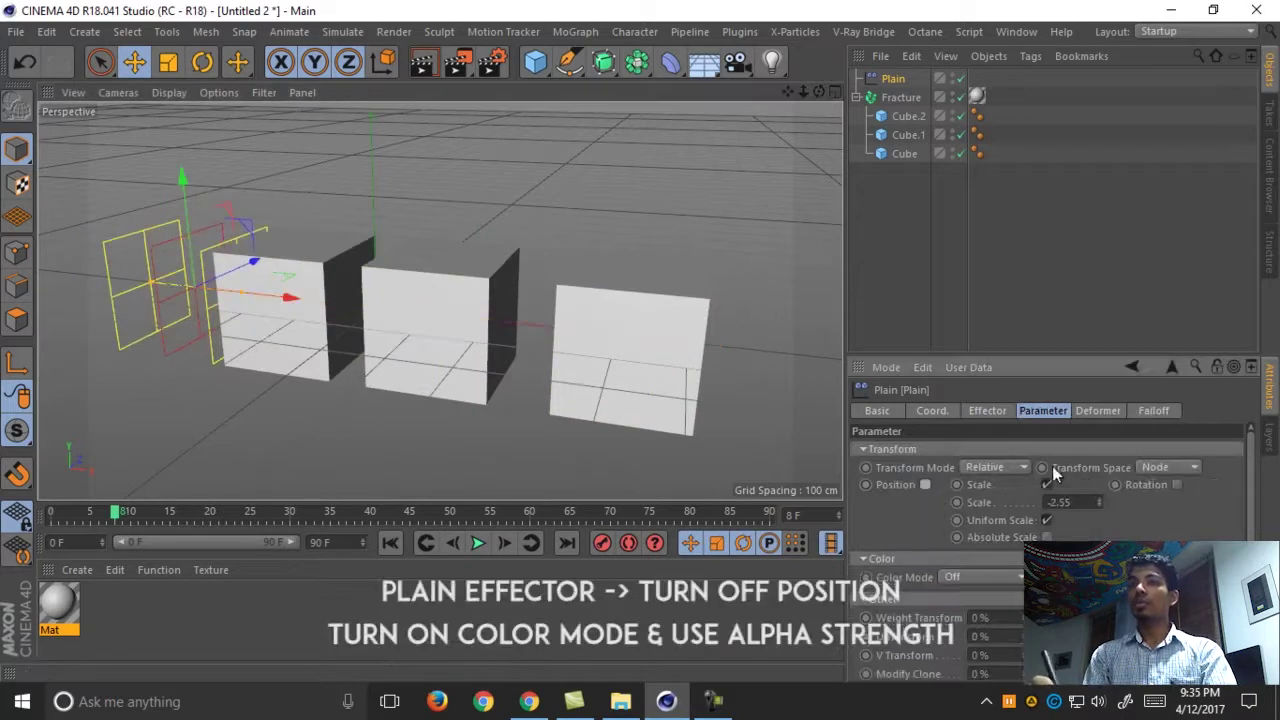
{"action": "left_click", "coordinate": [1046, 484]}
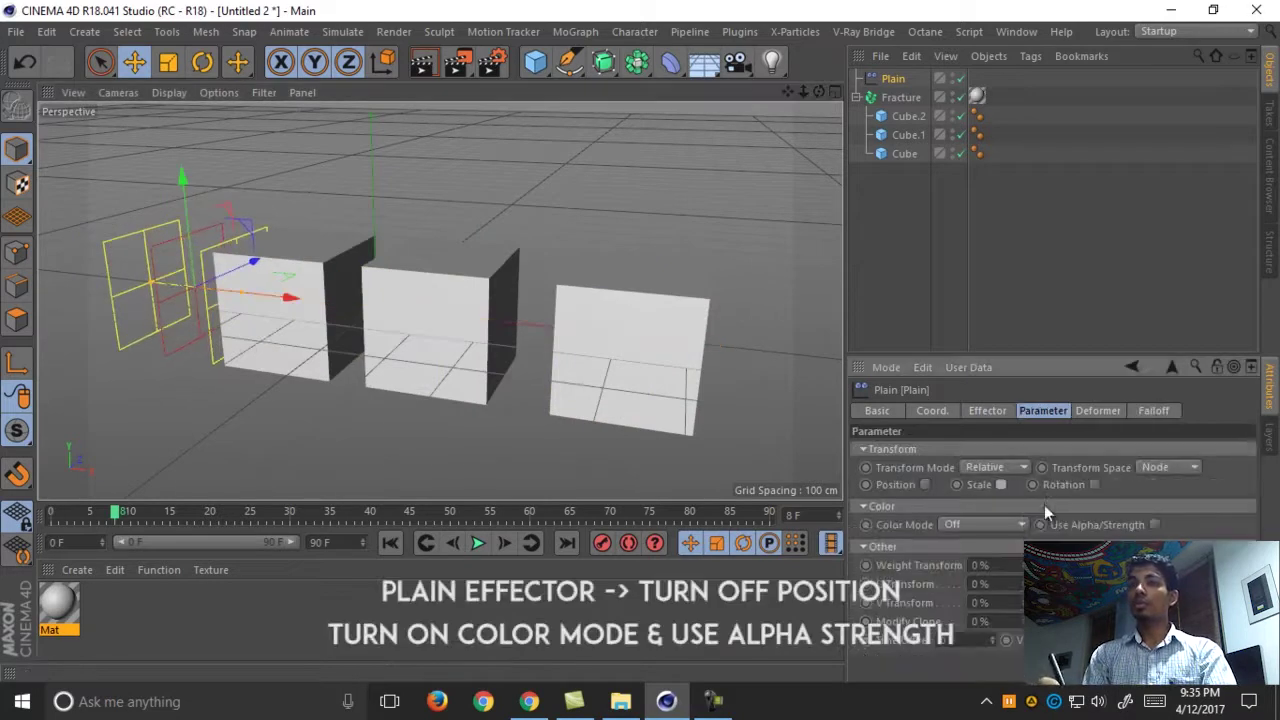
{"action": "left_click", "coordinate": [961, 524]}
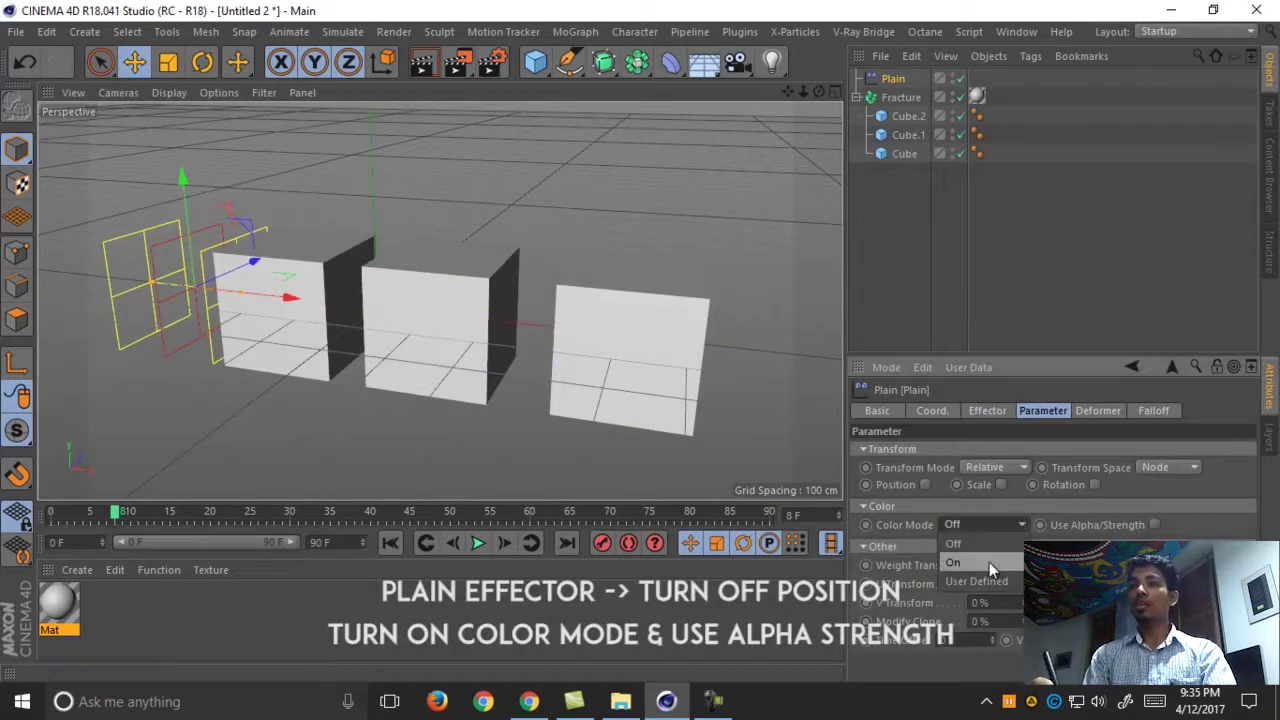
{"action": "left_click", "coordinate": [983, 560]}
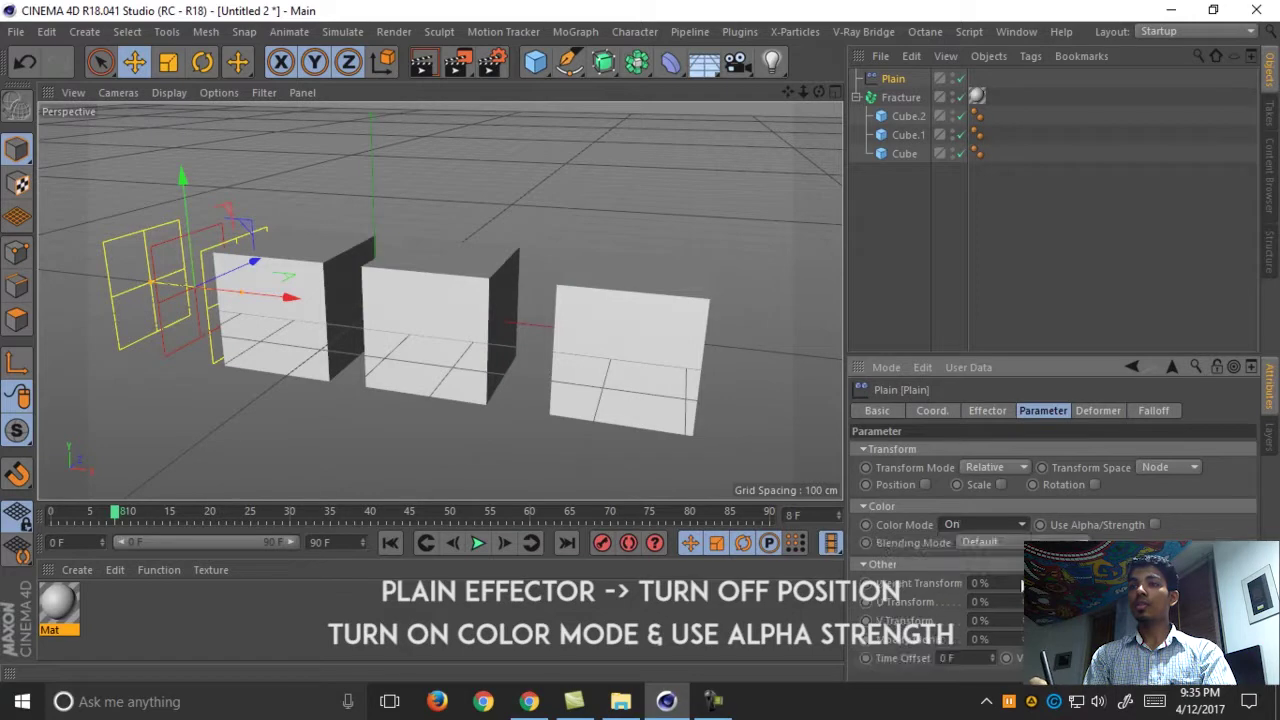
{"action": "left_click", "coordinate": [1155, 522]}
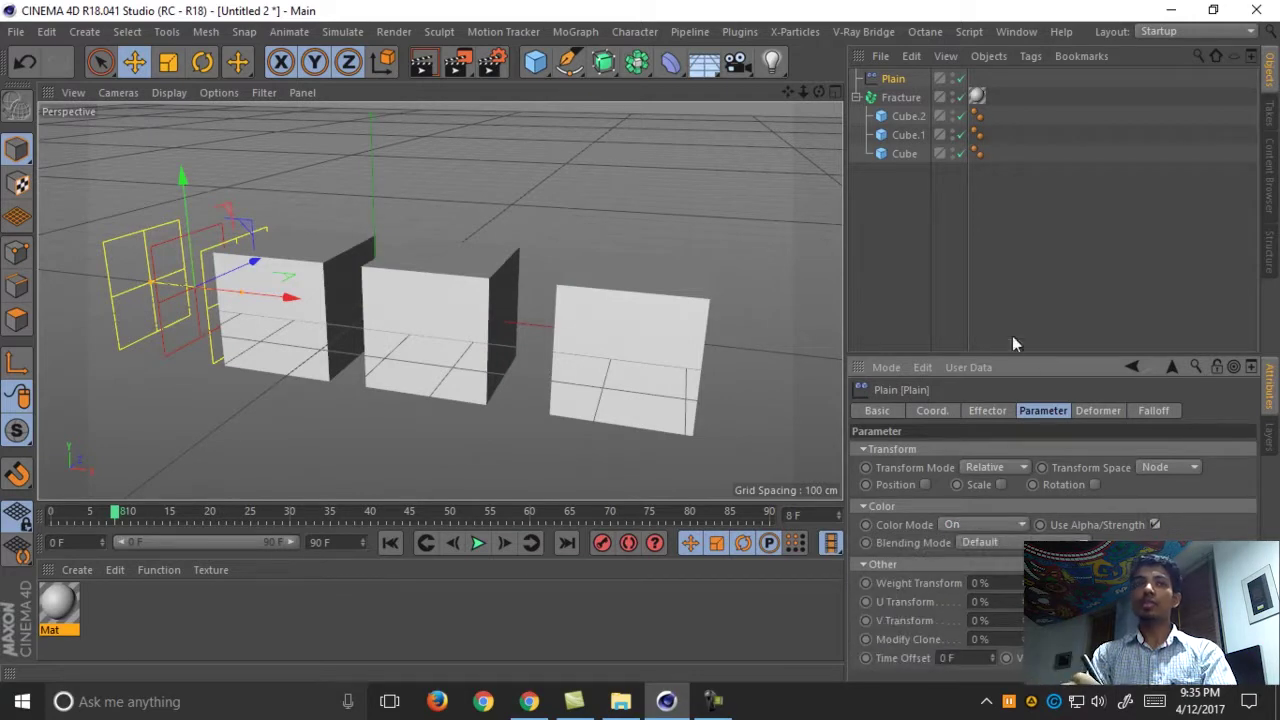
{"action": "left_click", "coordinate": [904, 290]}
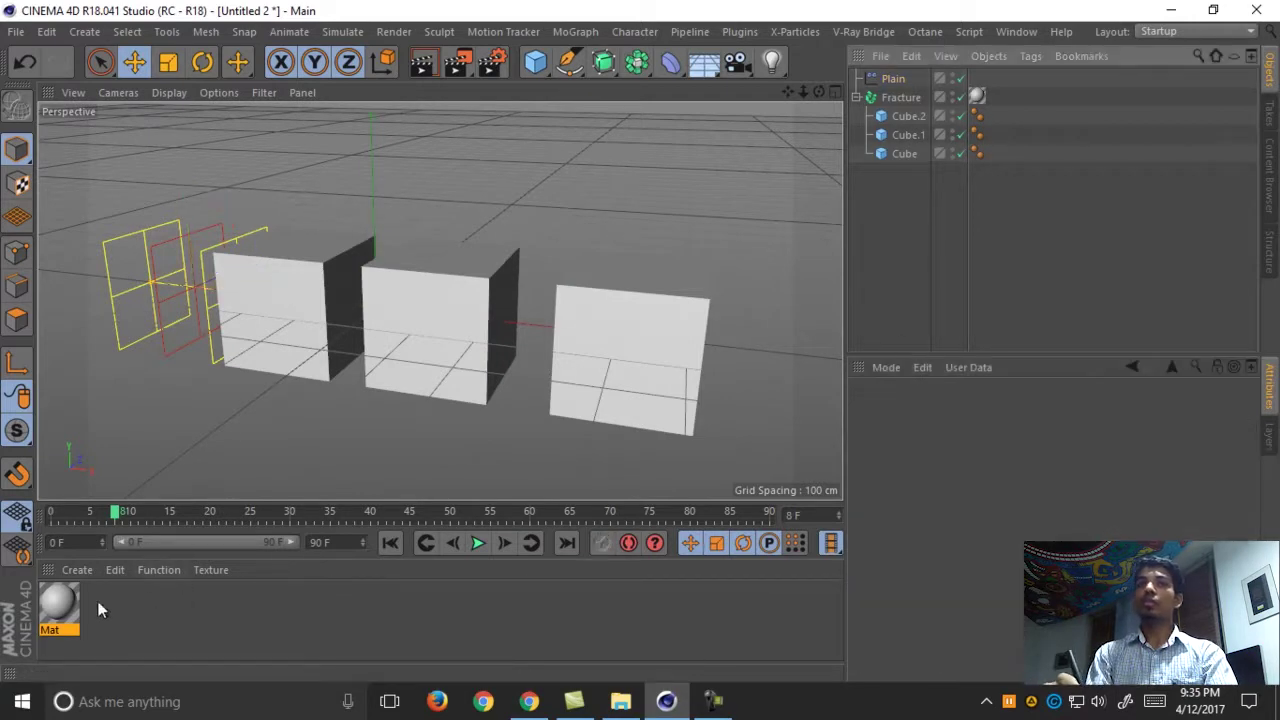
Open Mat in the Material Editor and enable its Alpha channel
{"action": "left_click", "coordinate": [60, 606]}
{"action": "double_click", "coordinate": [60, 606]}
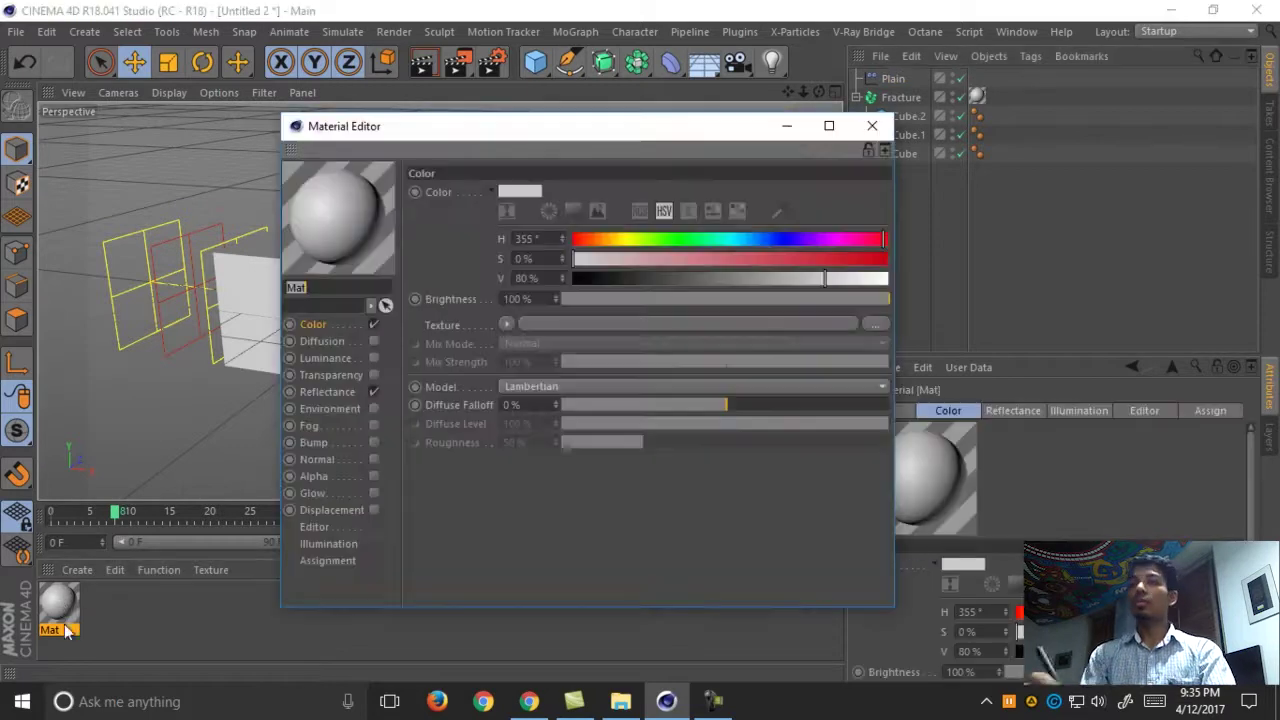
{"action": "left_click", "coordinate": [345, 459]}
{"action": "left_click", "coordinate": [353, 474]}
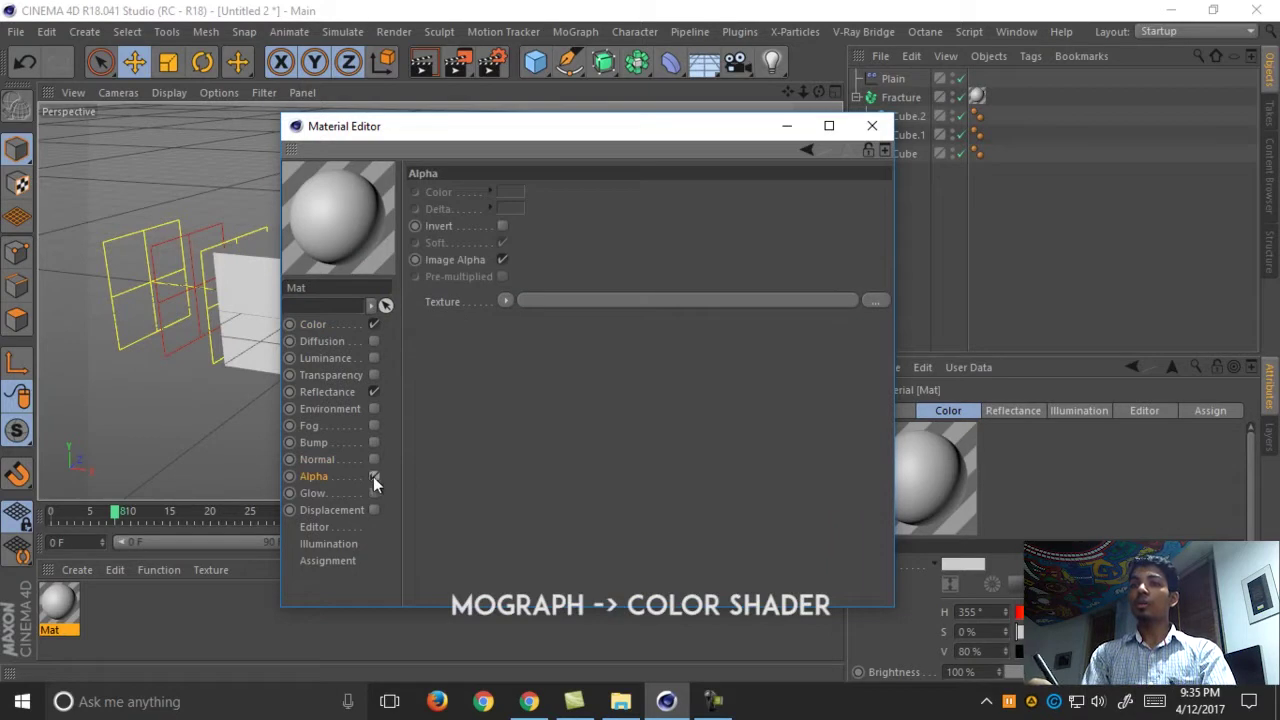
{"action": "left_click", "coordinate": [373, 476]}
Load a MoGraph Color Shader as the Alpha texture and minimize the Material Editor
{"action": "left_click", "coordinate": [504, 301]}
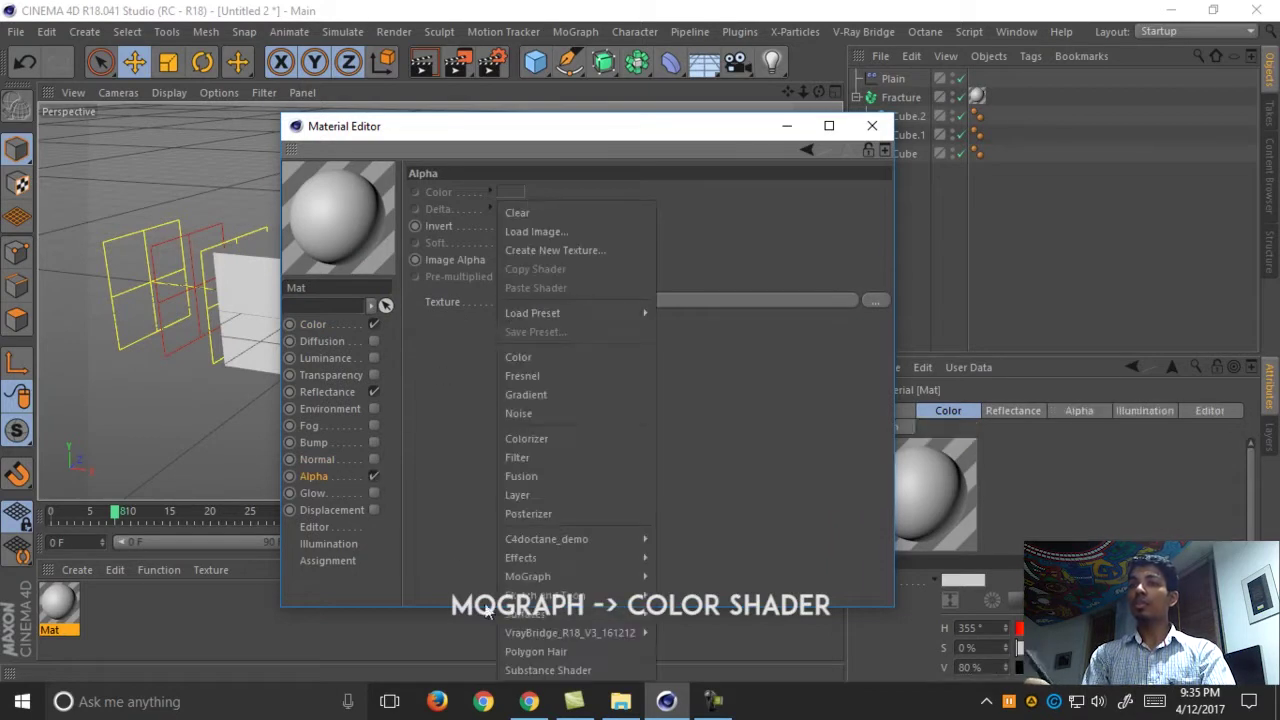
{"action": "mouse_move", "coordinate": [540, 576]}
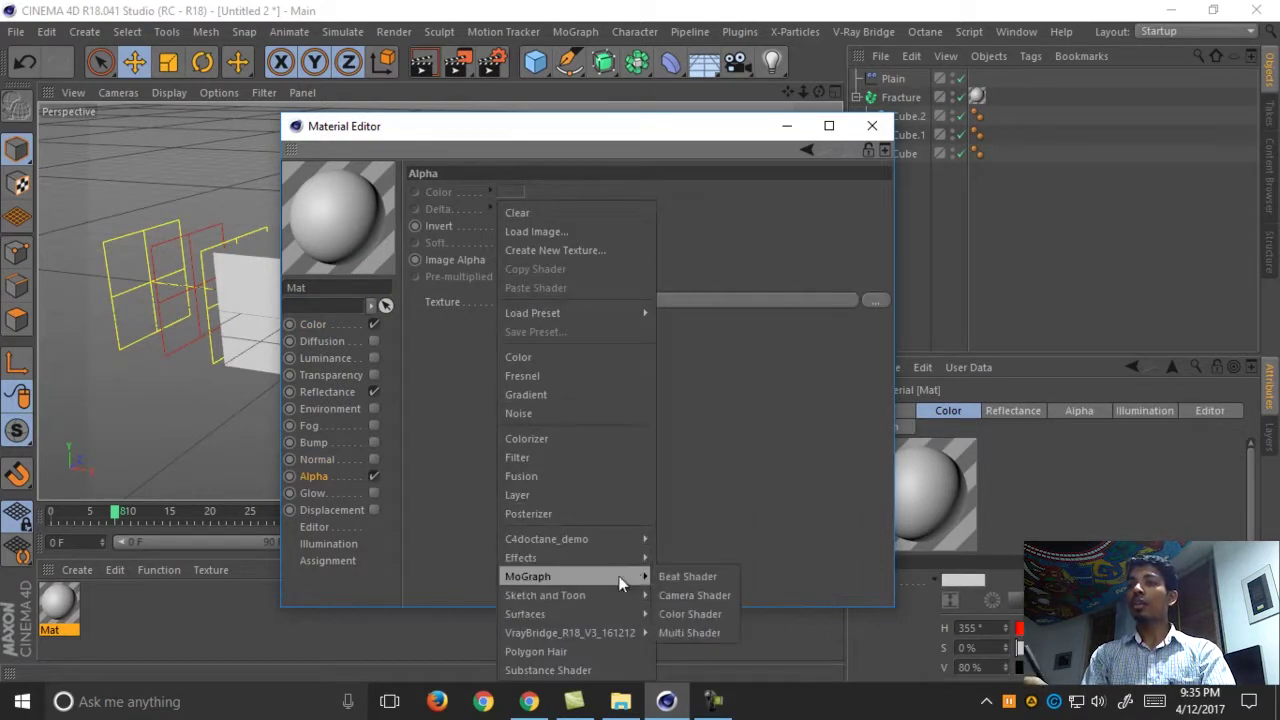
{"action": "left_click", "coordinate": [705, 613]}
{"action": "left_click", "coordinate": [788, 127]}
Set Plain falloff scale to 130%, Fracture Transform Color to black, and move Plain along X
{"action": "left_click", "coordinate": [900, 97]}
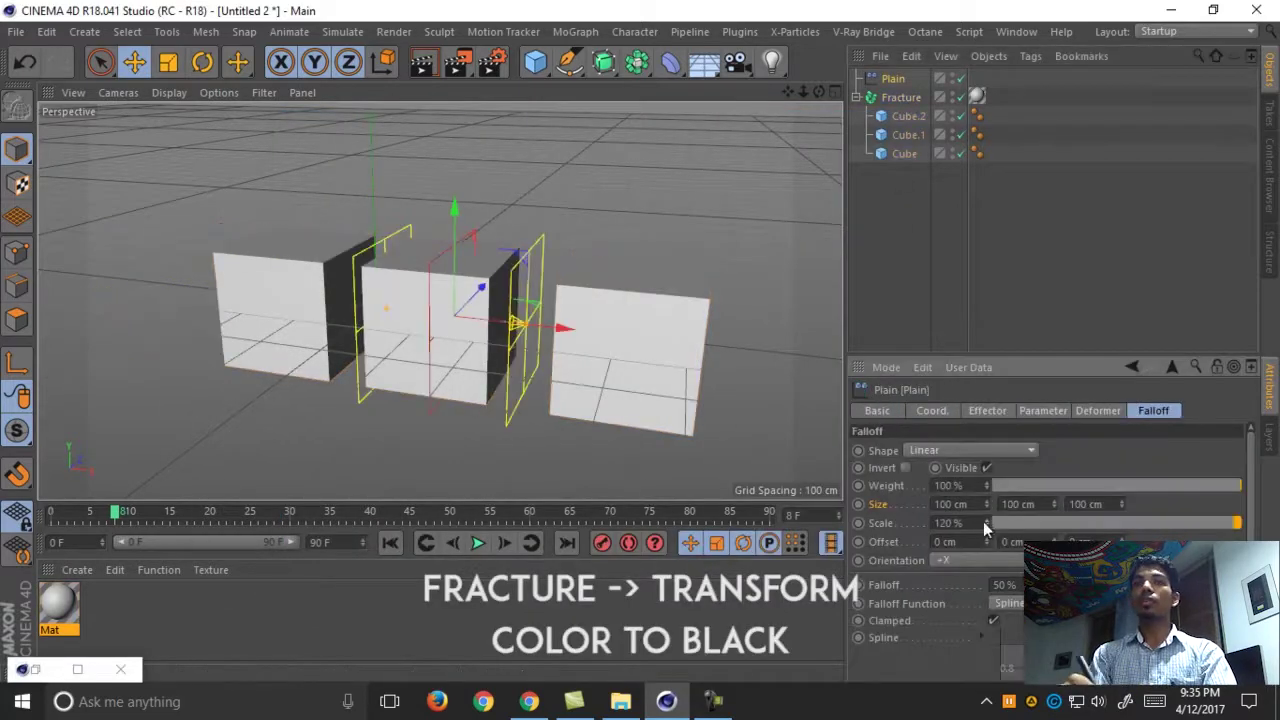
{"action": "left_click_drag", "start_coordinate": [983, 521], "coordinate": [989, 516]}
{"action": "left_click", "coordinate": [900, 97]}
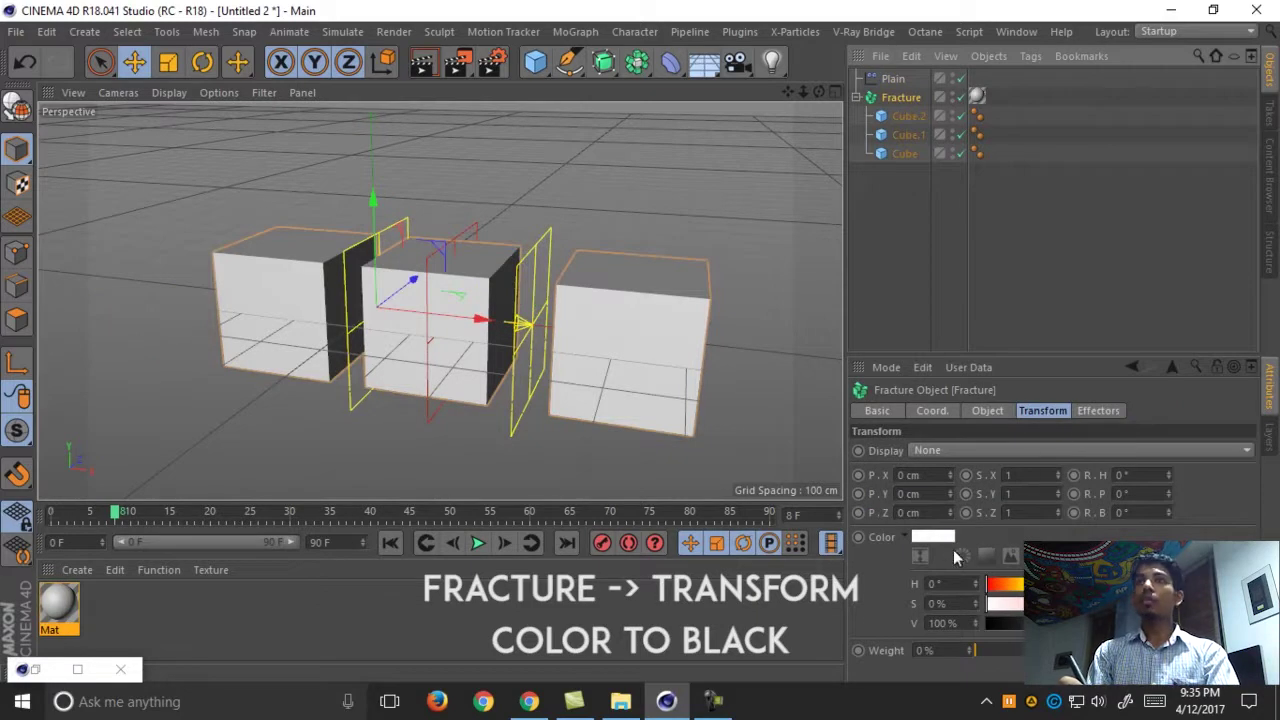
{"action": "left_click", "coordinate": [988, 622]}
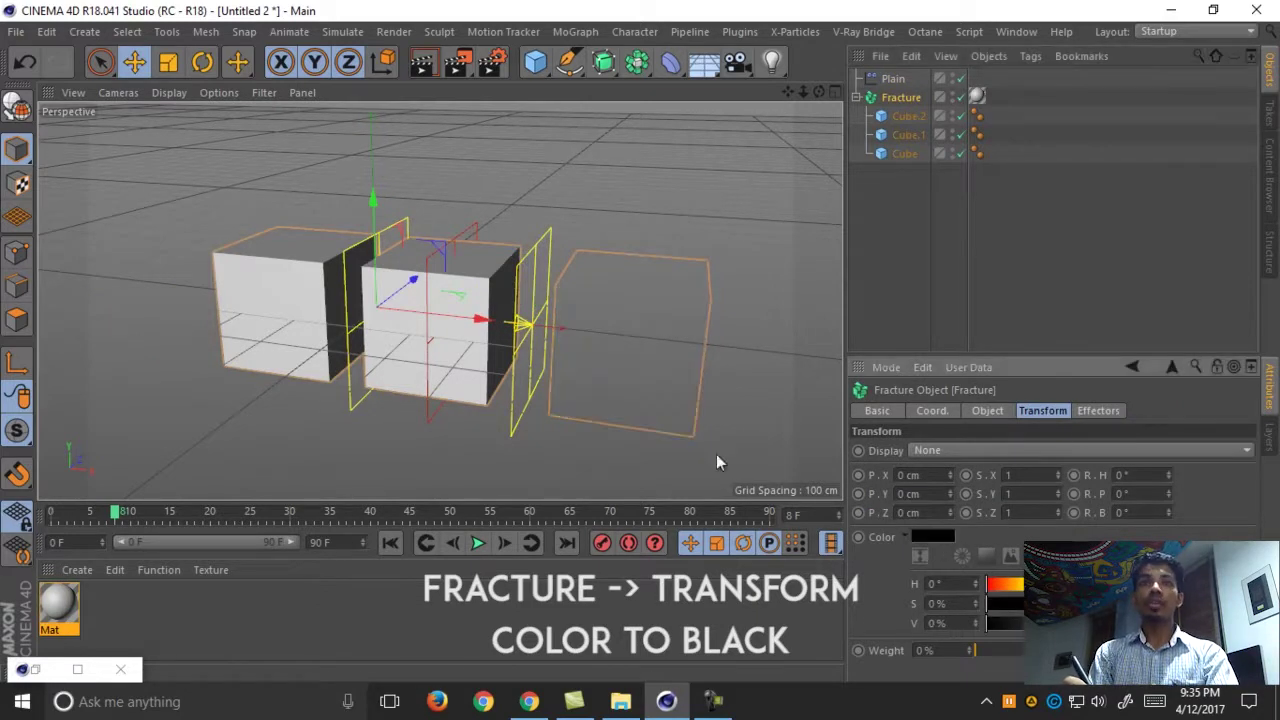
{"action": "left_click", "coordinate": [893, 79]}
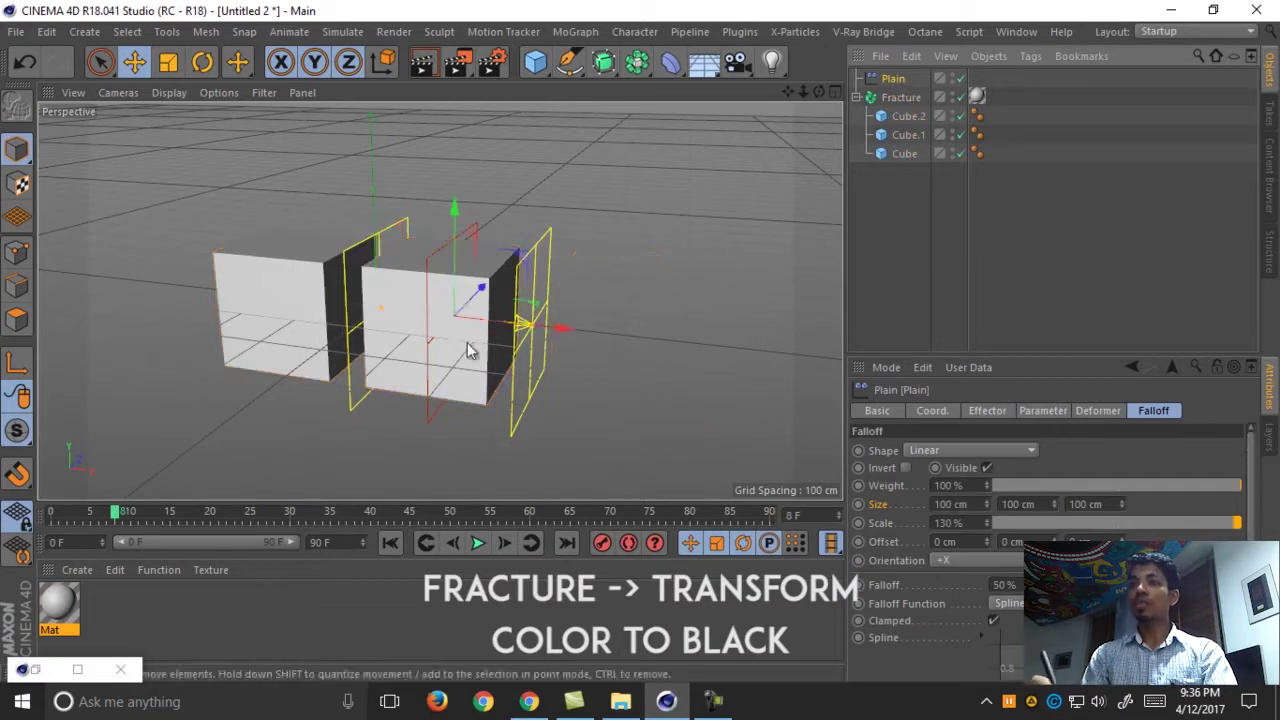
{"action": "left_click_drag", "start_coordinate": [571, 329], "coordinate": [605, 417]}
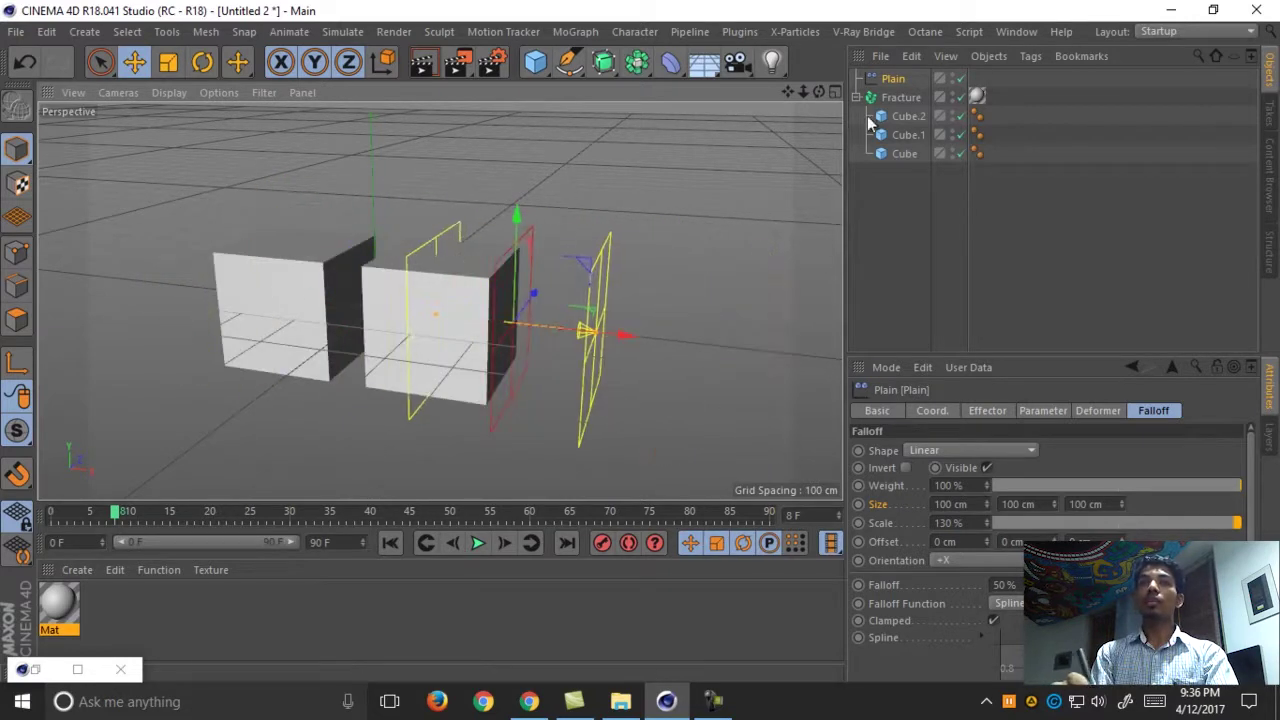
Delete the old Mat material
{"action": "left_click", "coordinate": [977, 97]}
{"action": "left_click", "coordinate": [185, 606]}
{"action": "left_click", "coordinate": [66, 620]}
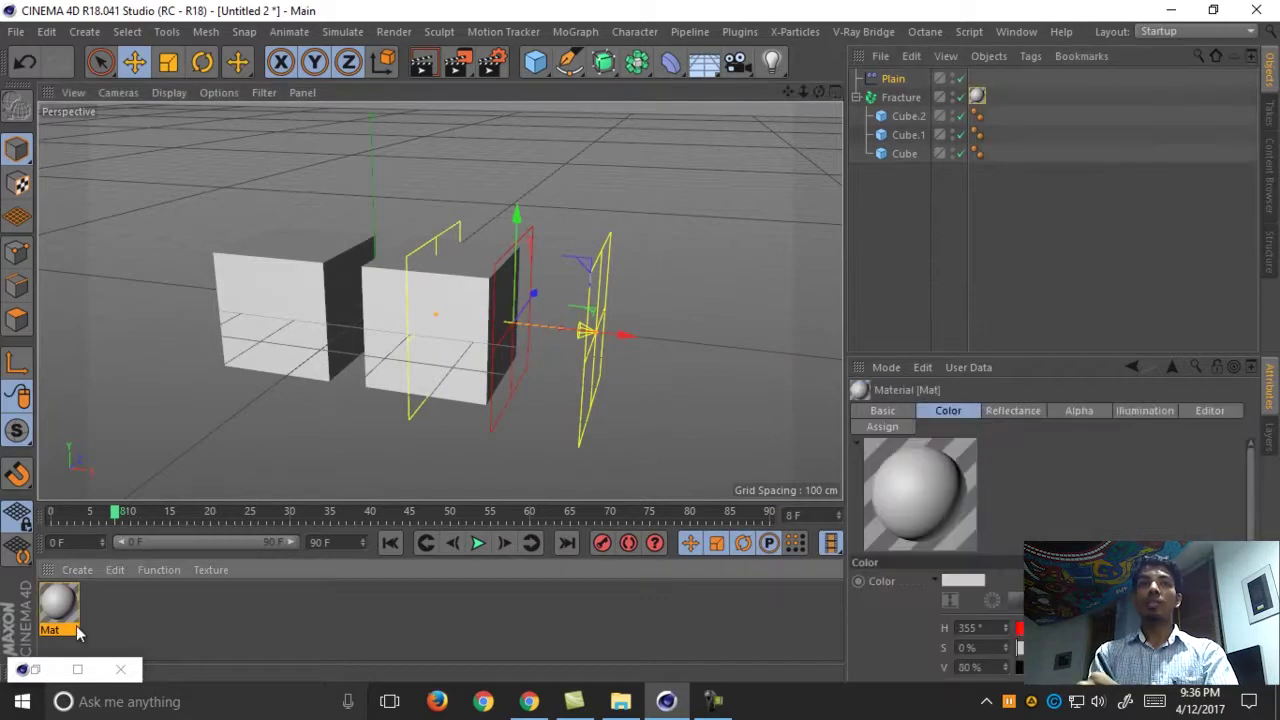
{"action": "key", "text": "Delete"}
Create a new material and load a Fusion shader as its Color channel texture
{"action": "double_click", "coordinate": [154, 614]}
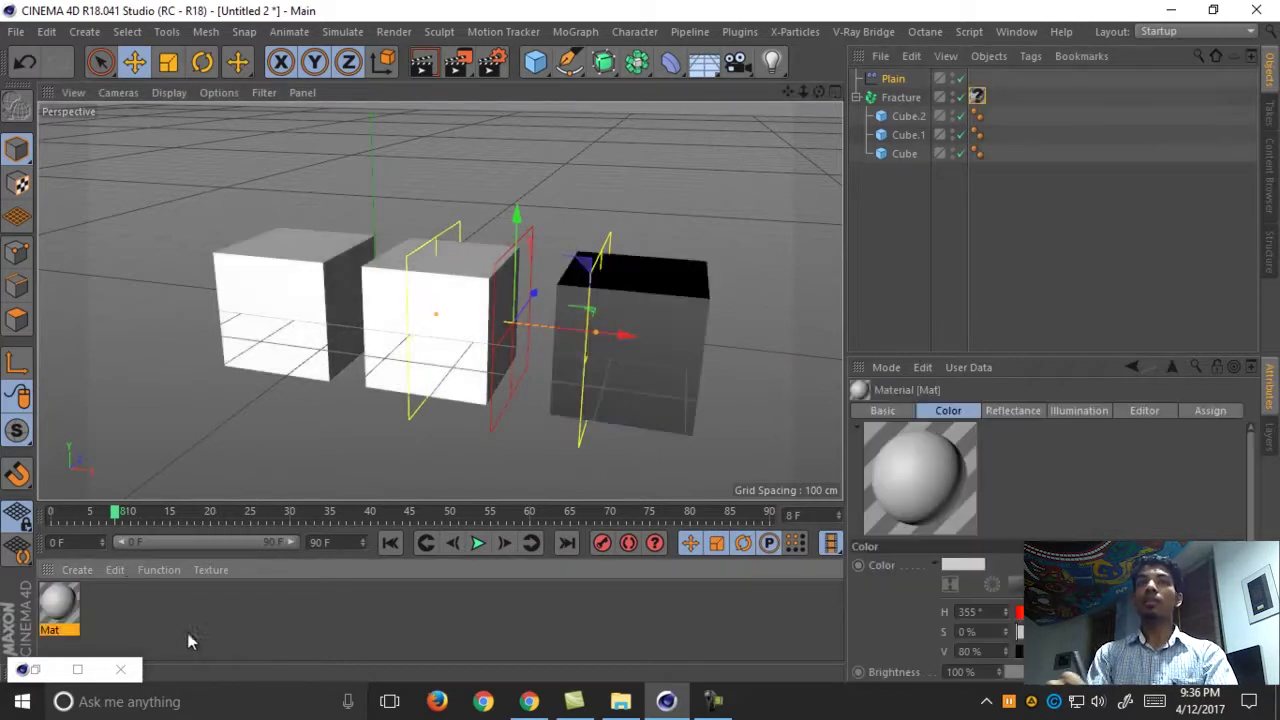
{"action": "double_click", "coordinate": [70, 604]}
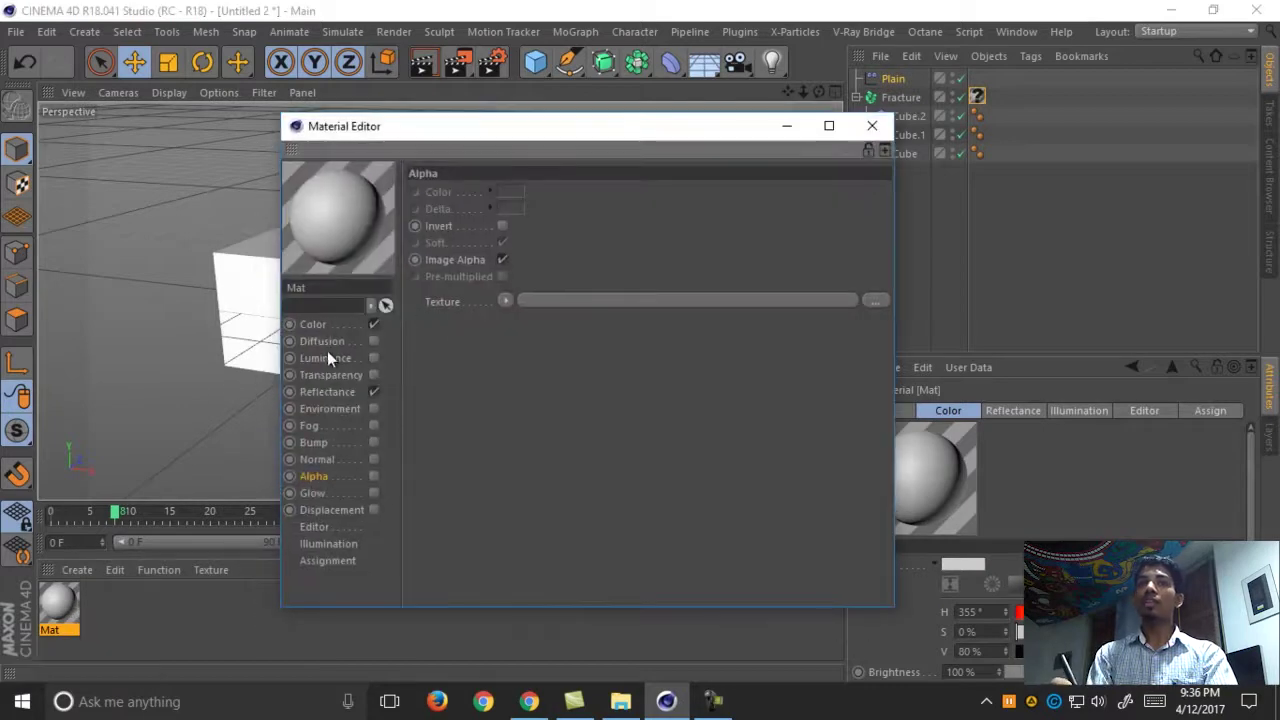
{"action": "left_click", "coordinate": [315, 325]}
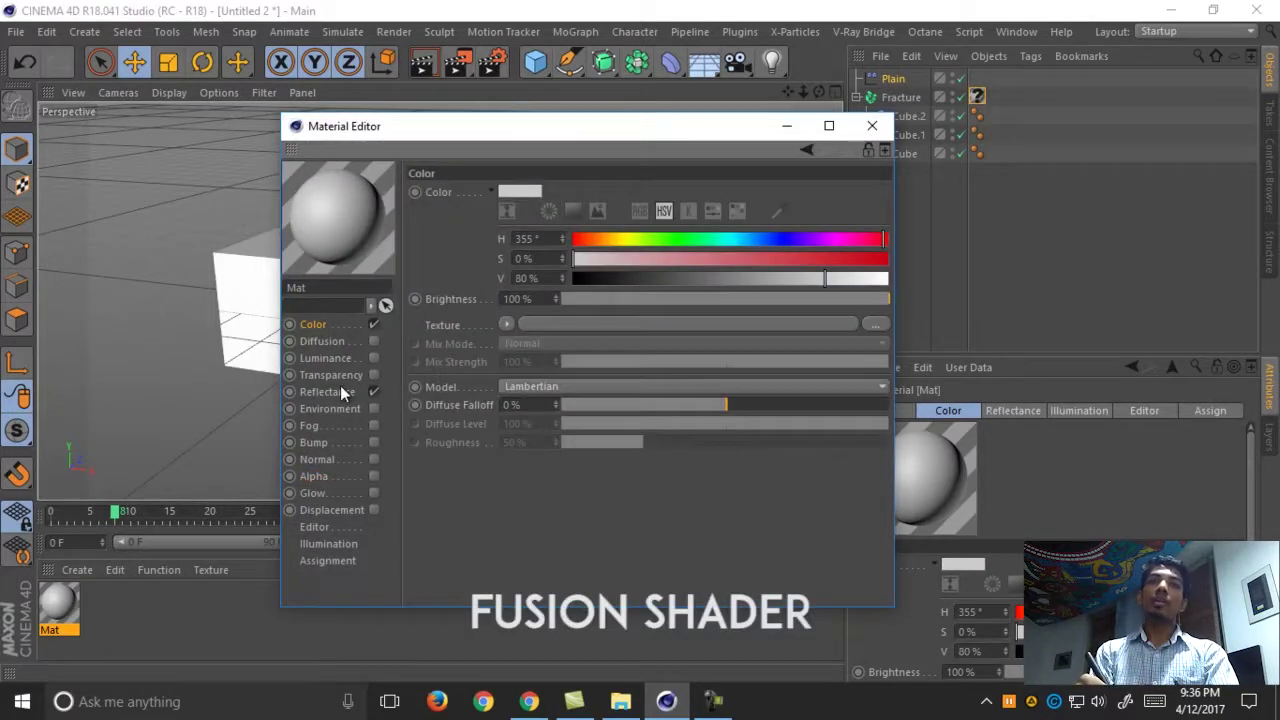
{"action": "left_click", "coordinate": [506, 324]}
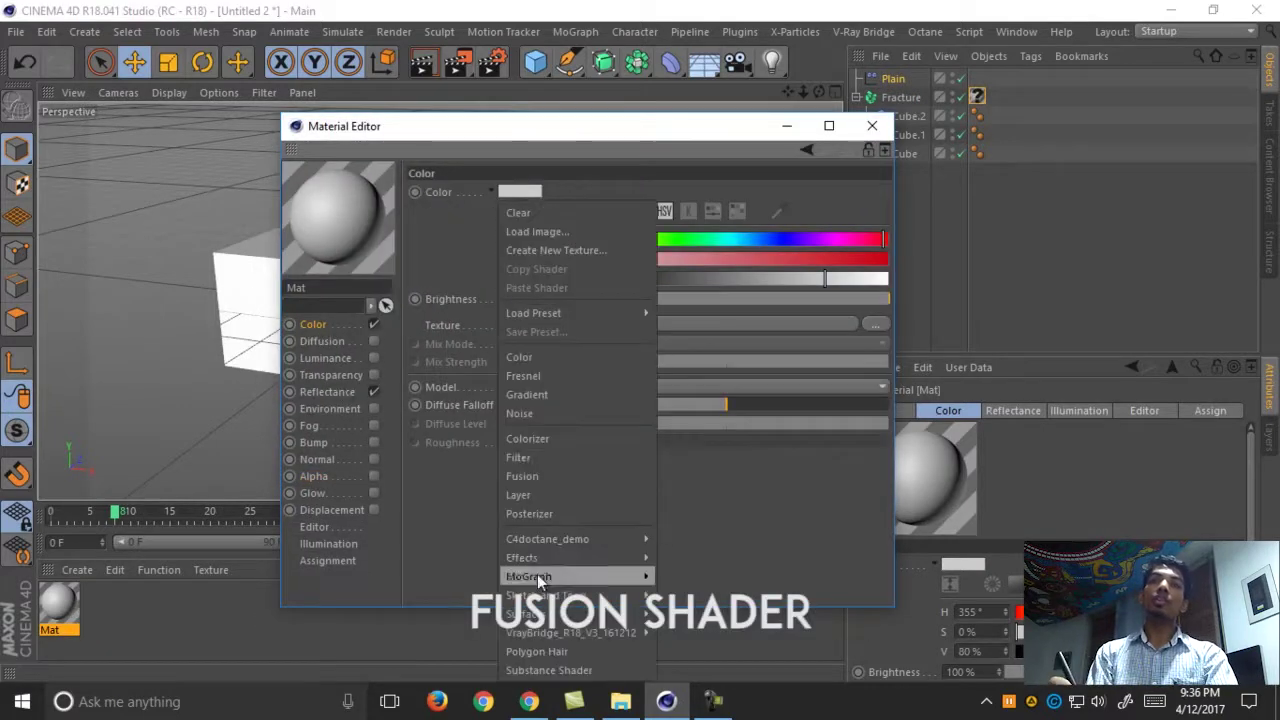
{"action": "left_click", "coordinate": [548, 476]}
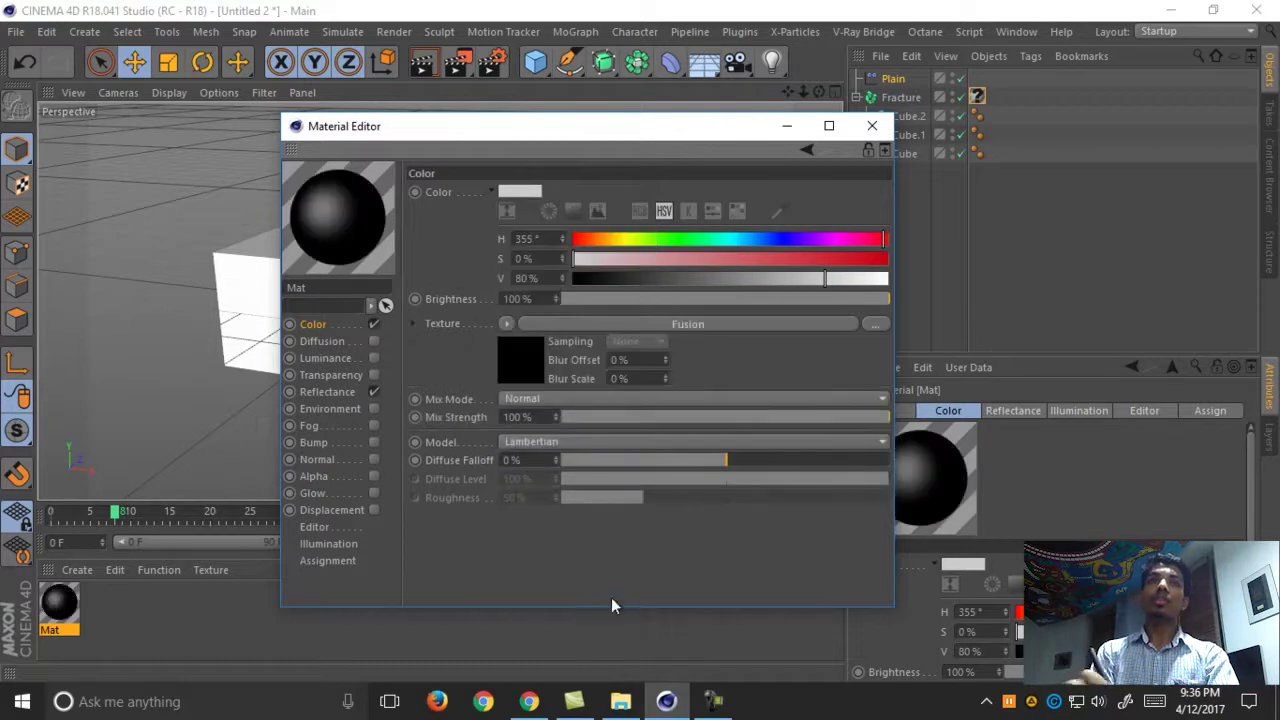
{"action": "left_click", "coordinate": [695, 325]}
{"action": "left_click", "coordinate": [509, 412]}
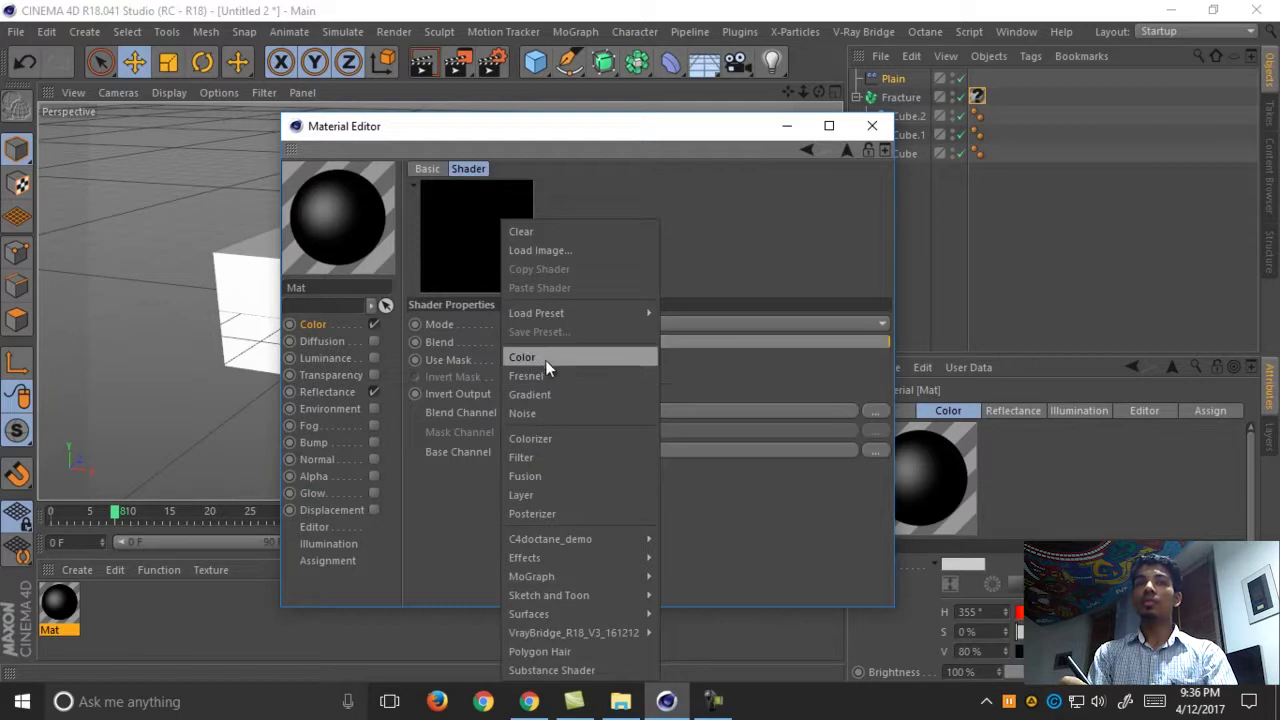
Put a Color shader in the Fusion Blend Channel with hue 232° and 100% saturation
{"action": "left_click", "coordinate": [545, 359]}
{"action": "left_click", "coordinate": [523, 443]}
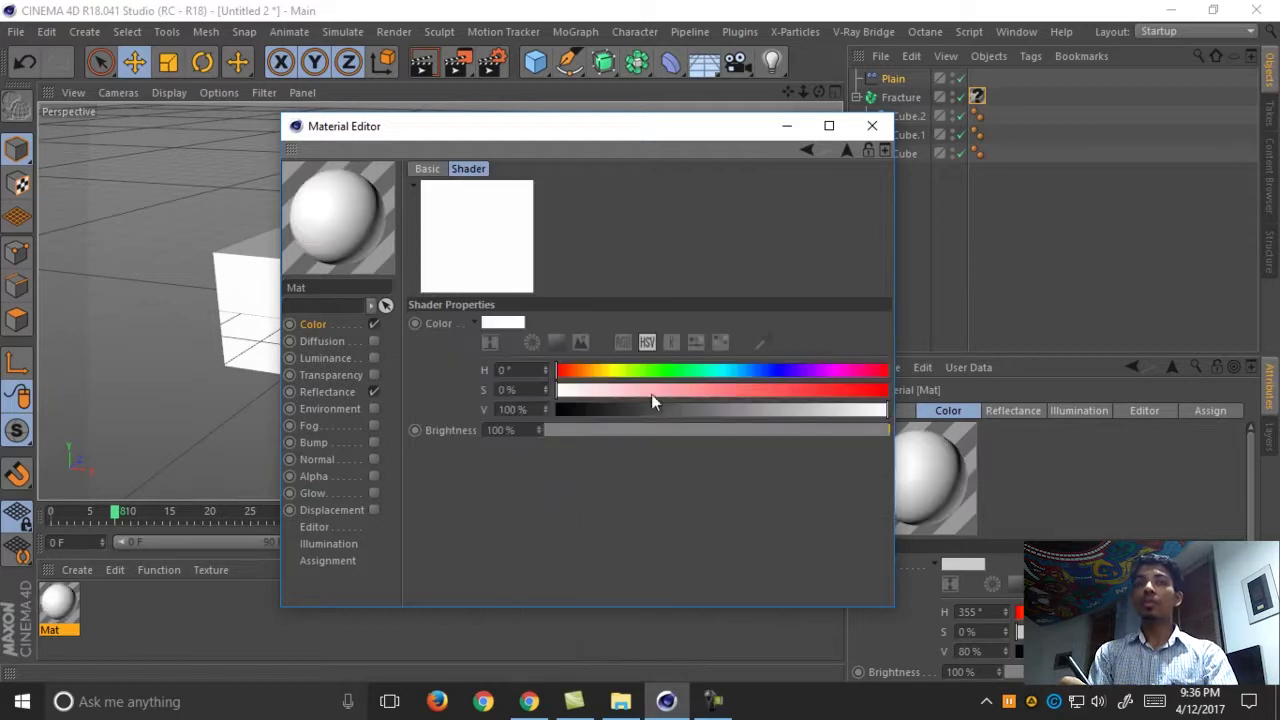
{"action": "left_click", "coordinate": [770, 370]}
{"action": "left_click", "coordinate": [858, 391]}
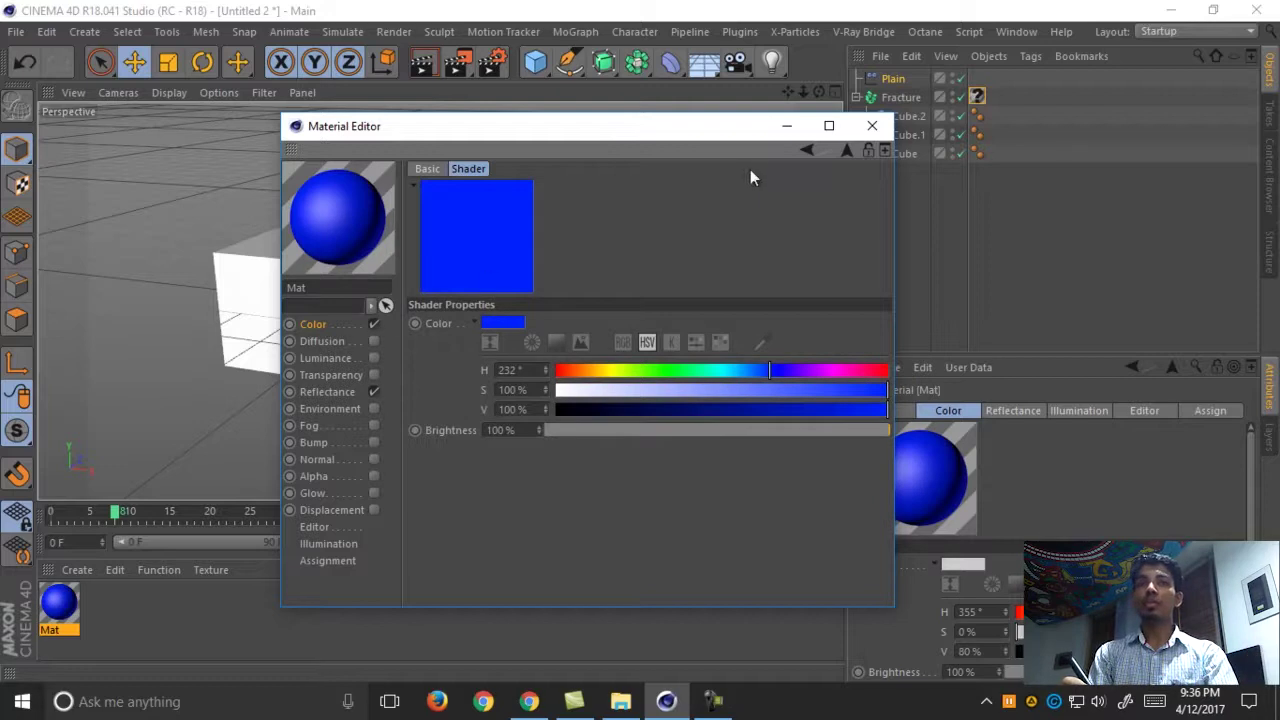
{"action": "left_click", "coordinate": [806, 151]}
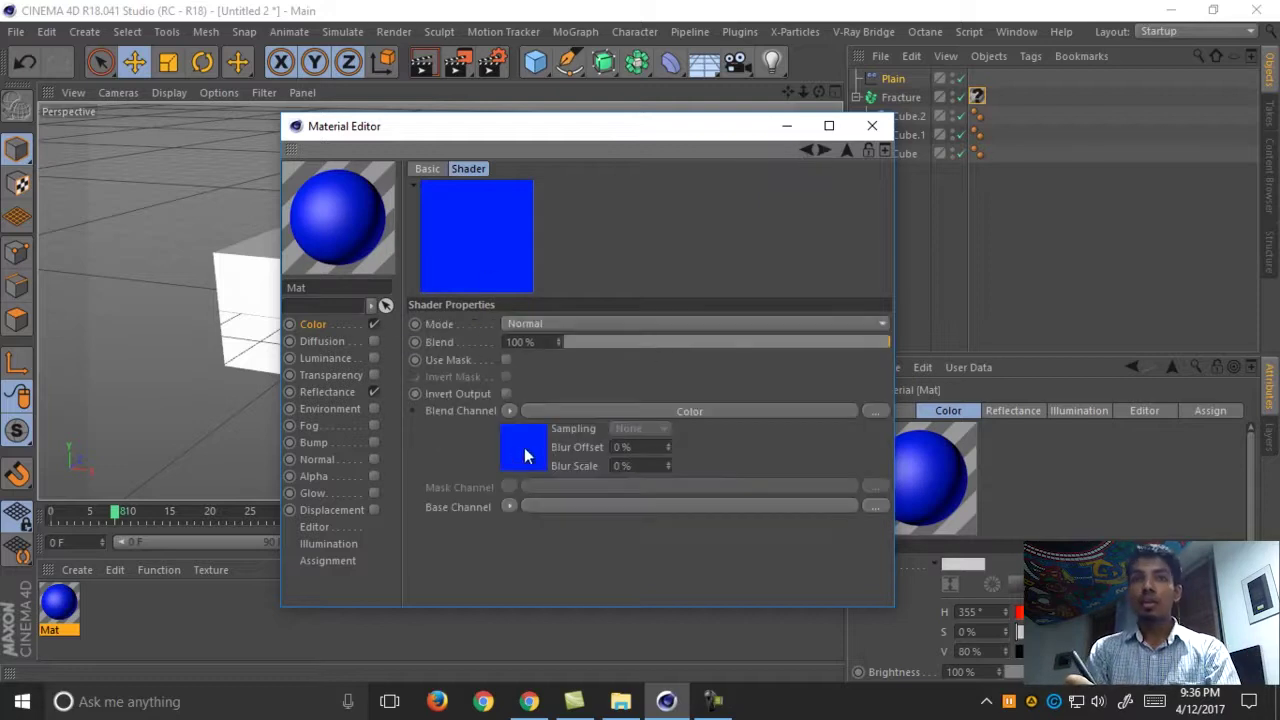
Put a Color shader in the Base Channel and make it a saturated purple, hue 267°
{"action": "left_click", "coordinate": [509, 506]}
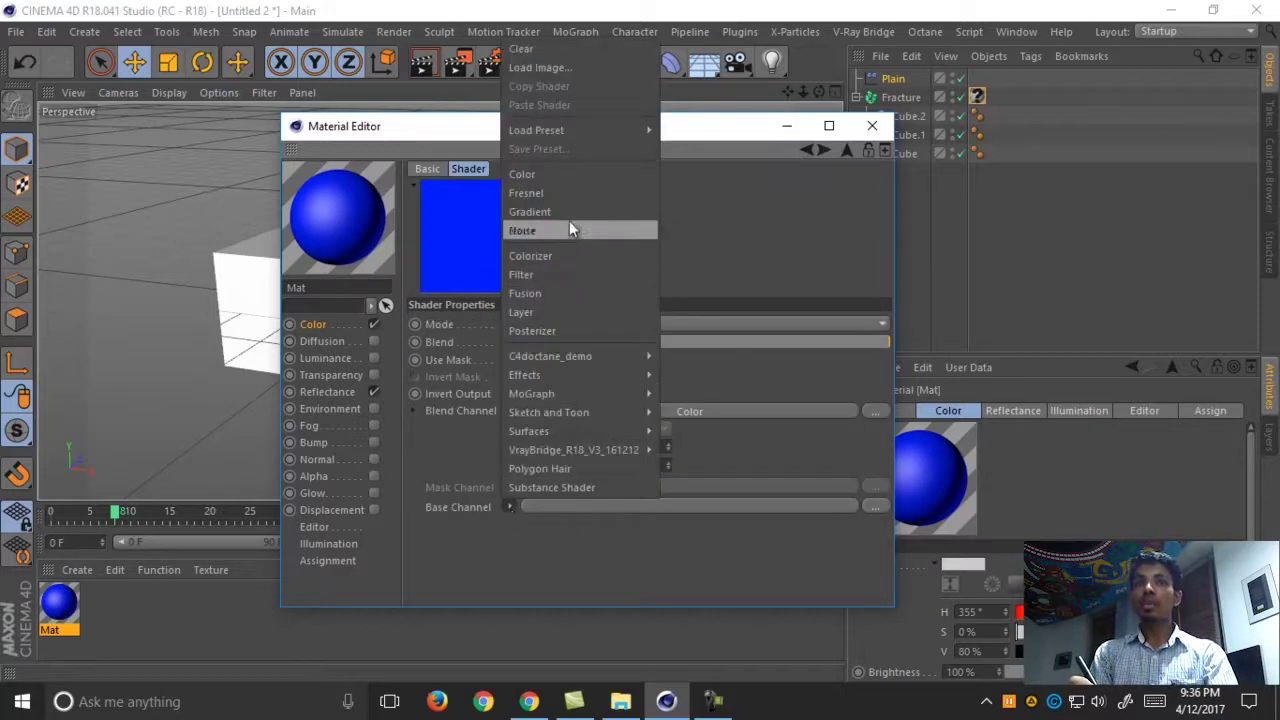
{"action": "left_click", "coordinate": [573, 174]}
{"action": "left_click", "coordinate": [557, 506]}
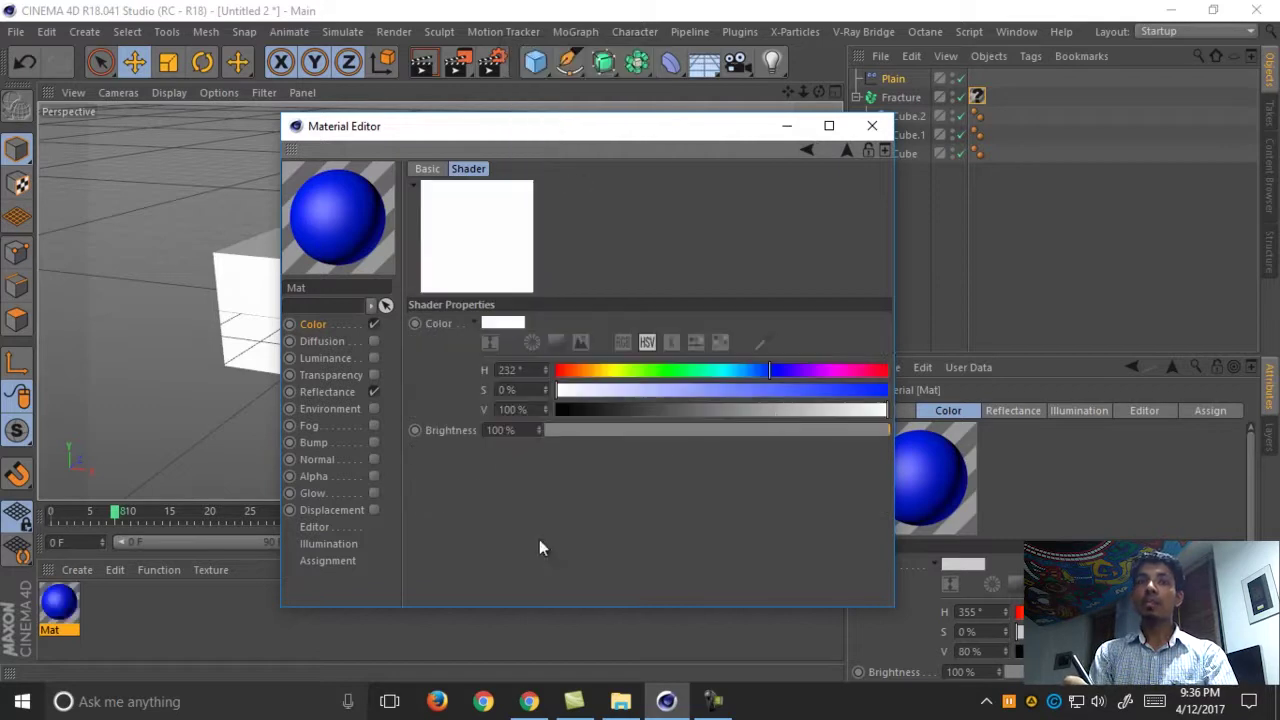
{"action": "left_click_drag", "start_coordinate": [884, 369], "coordinate": [857, 369]}
{"action": "left_click", "coordinate": [884, 390]}
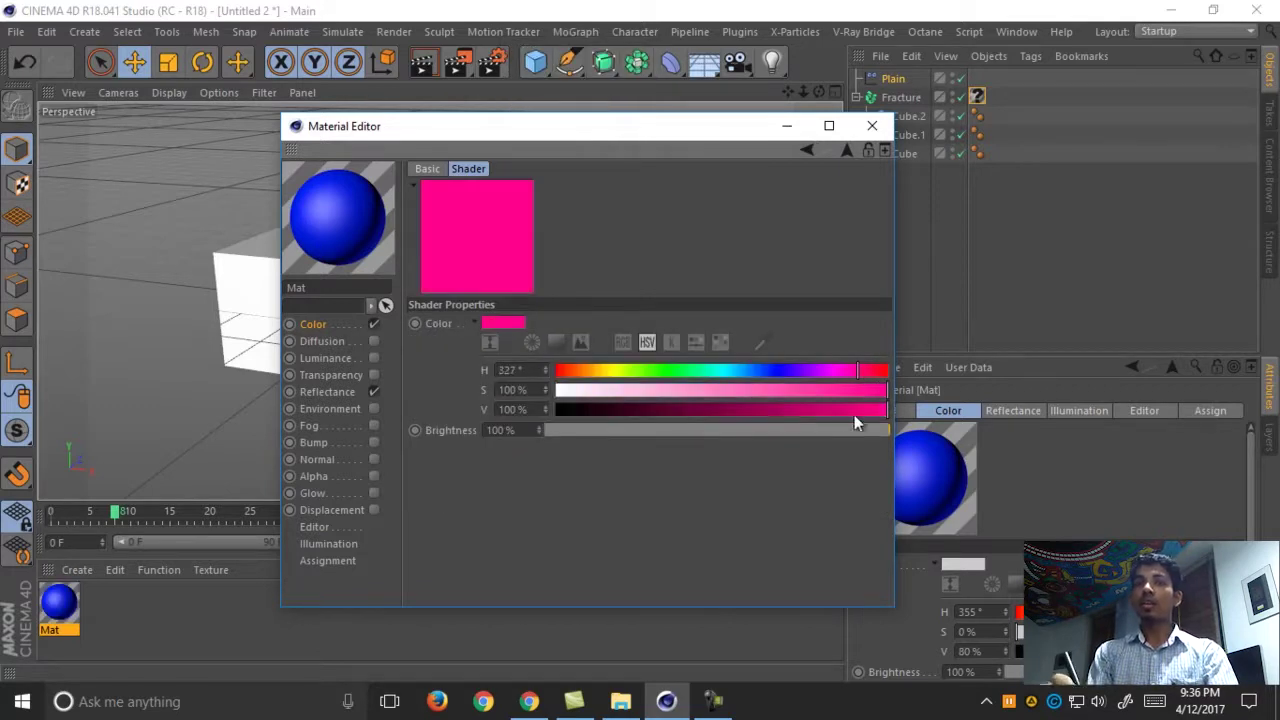
{"action": "left_click", "coordinate": [802, 370]}
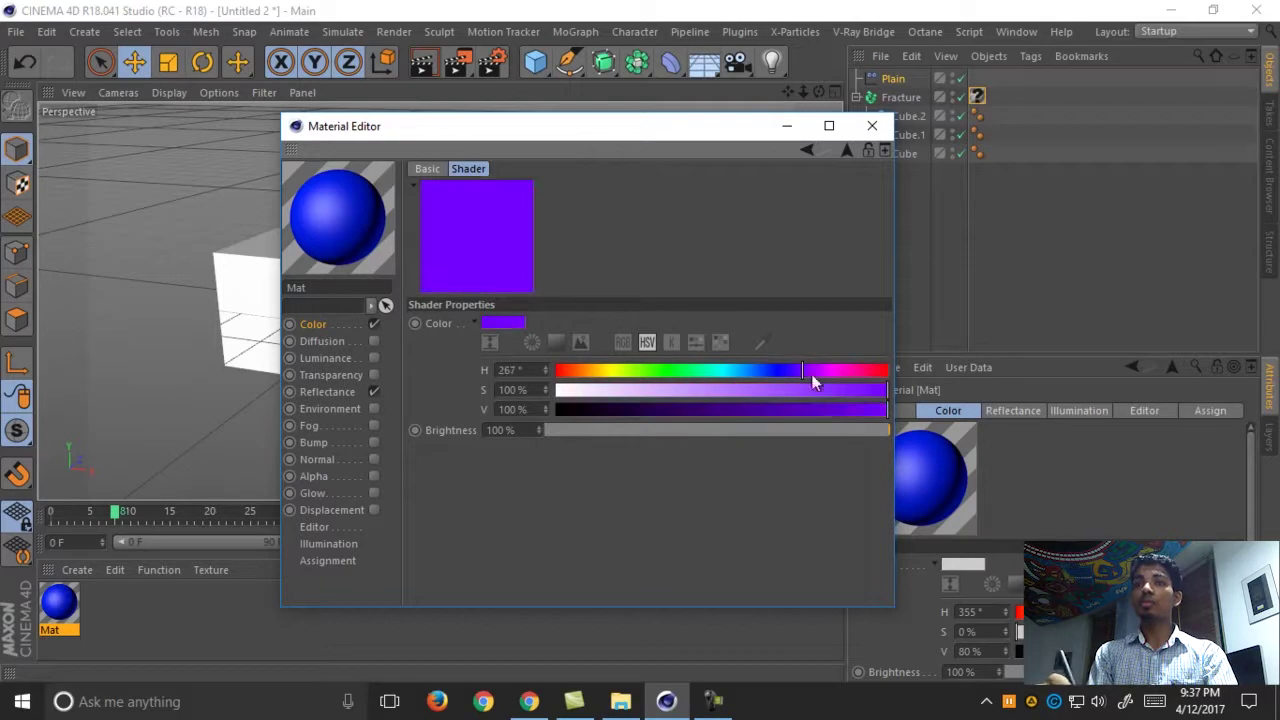
{"action": "left_click", "coordinate": [876, 390]}
{"action": "left_click_drag", "start_coordinate": [876, 390], "coordinate": [884, 390]}
Change the blend colour's hue to pink, 327°
{"action": "left_click", "coordinate": [806, 149]}
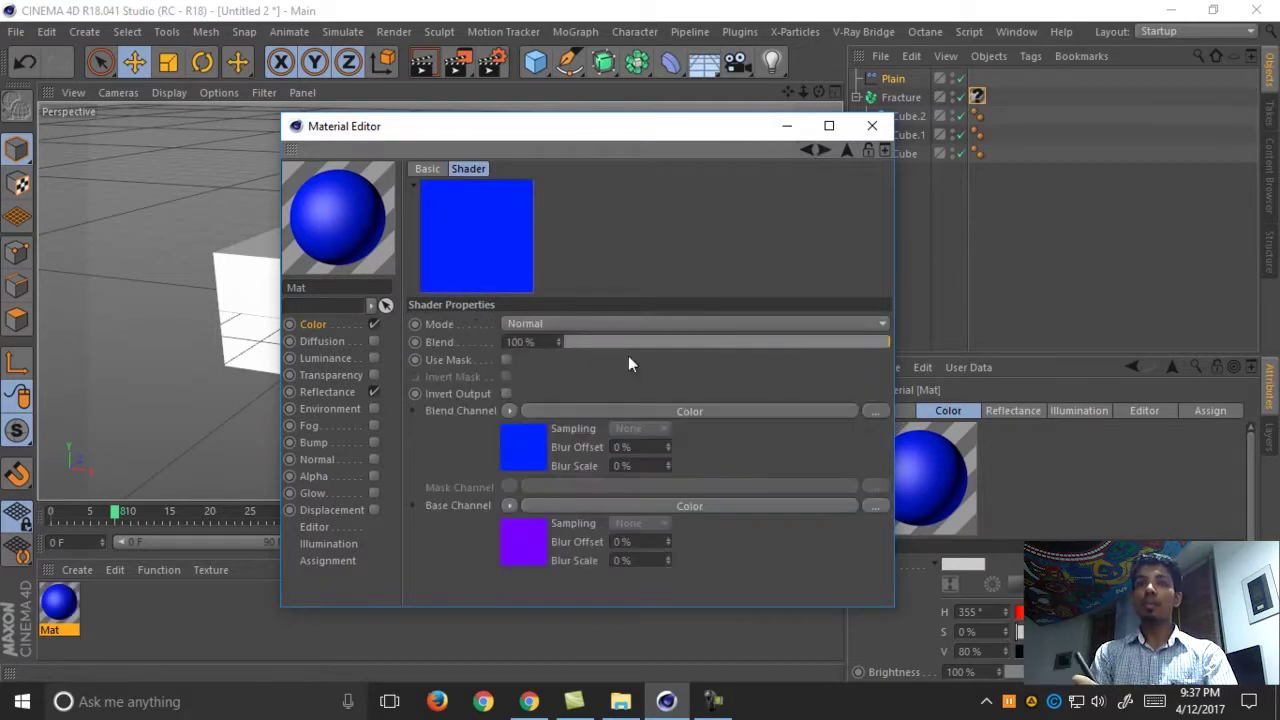
{"action": "left_click", "coordinate": [857, 372]}
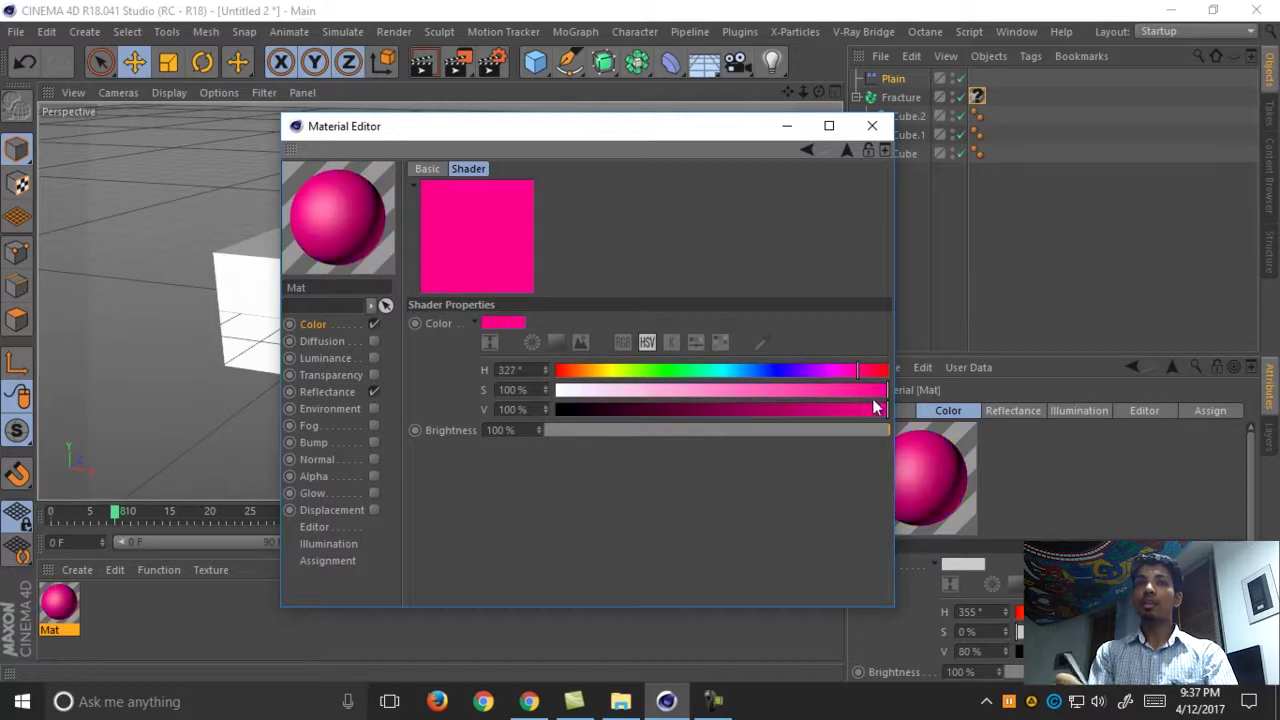
{"action": "left_click", "coordinate": [806, 149]}
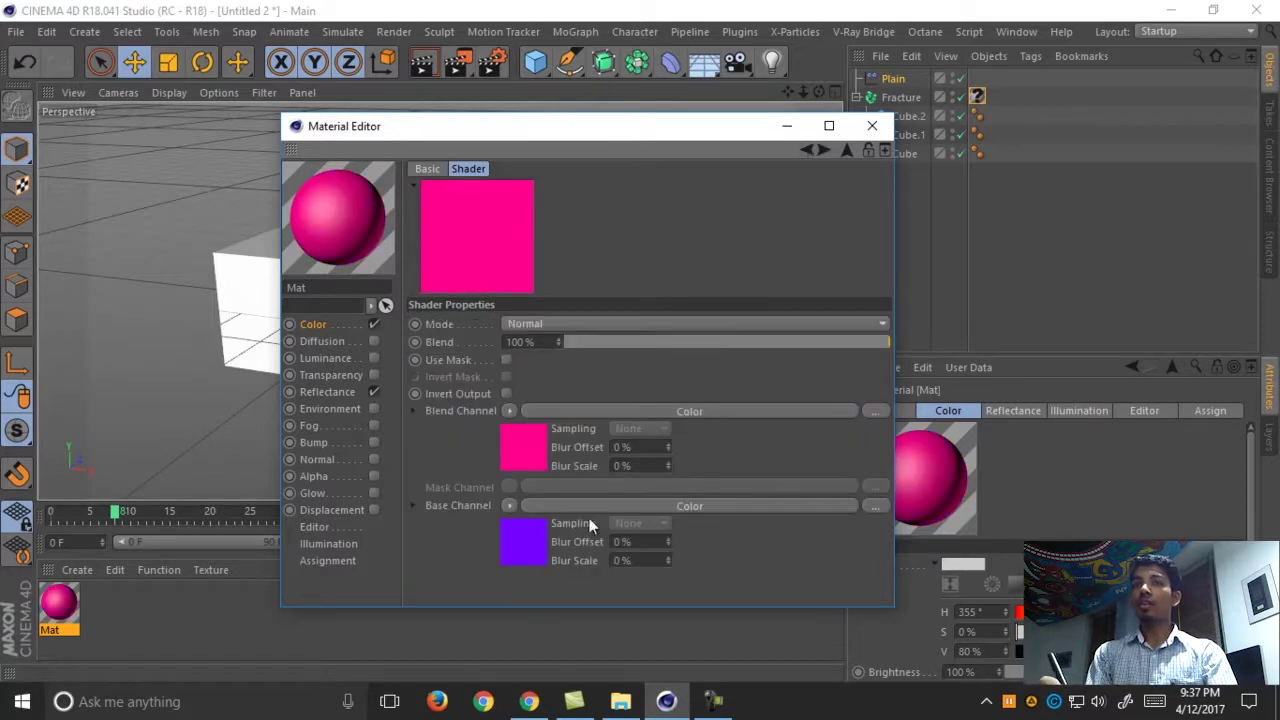
Tick Use Mask and set the Mask Channel to a MoGraph Color Shader
{"action": "left_click", "coordinate": [506, 360]}
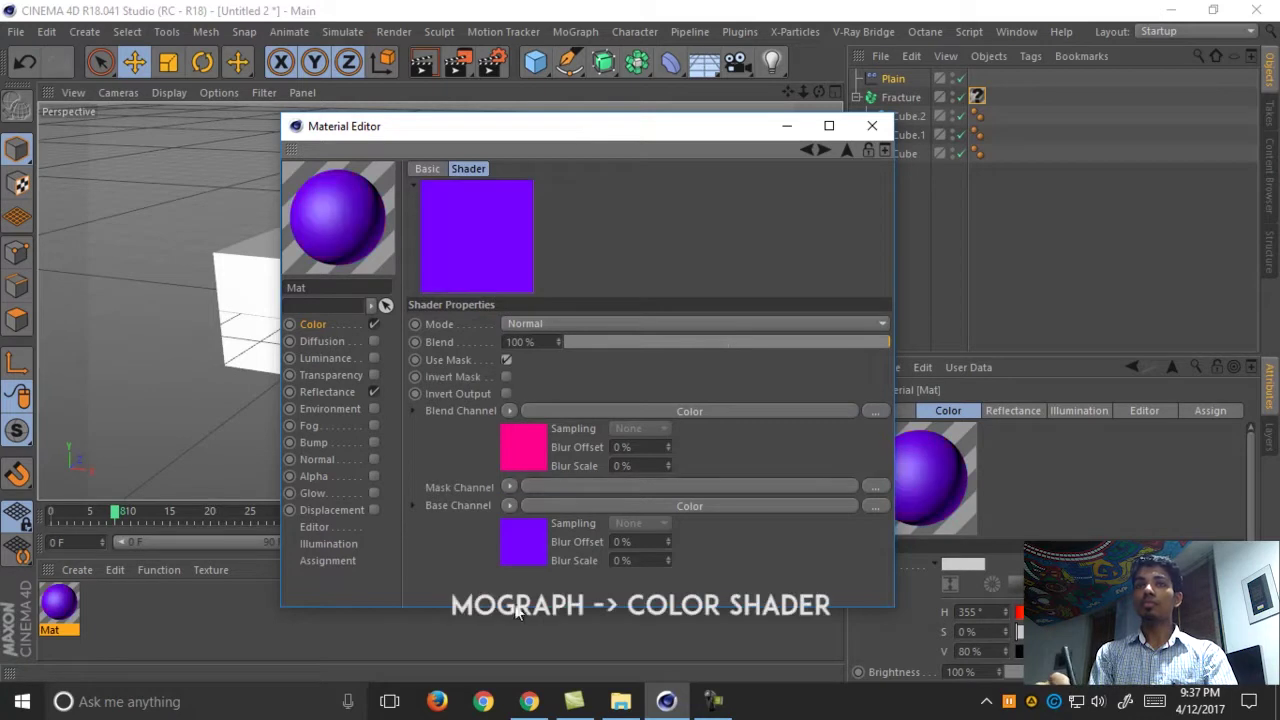
{"action": "left_click", "coordinate": [507, 488]}
{"action": "mouse_move", "coordinate": [592, 375]}
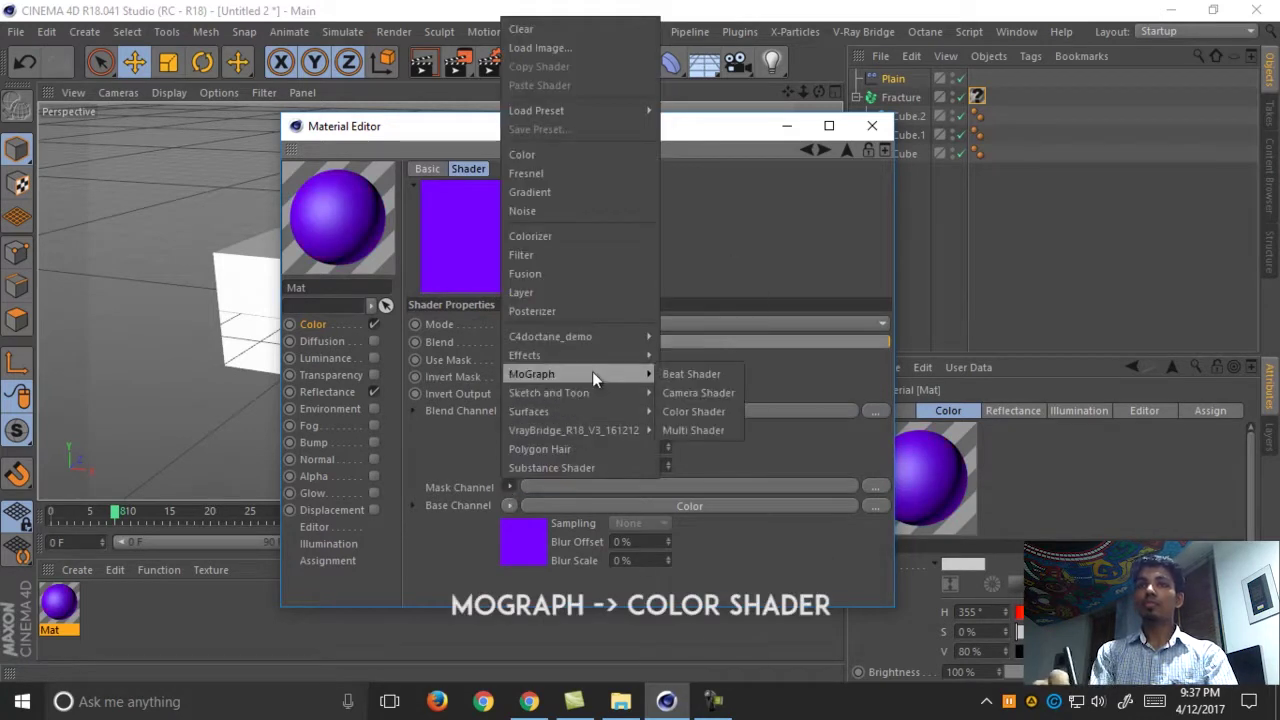
{"action": "left_click", "coordinate": [705, 412]}
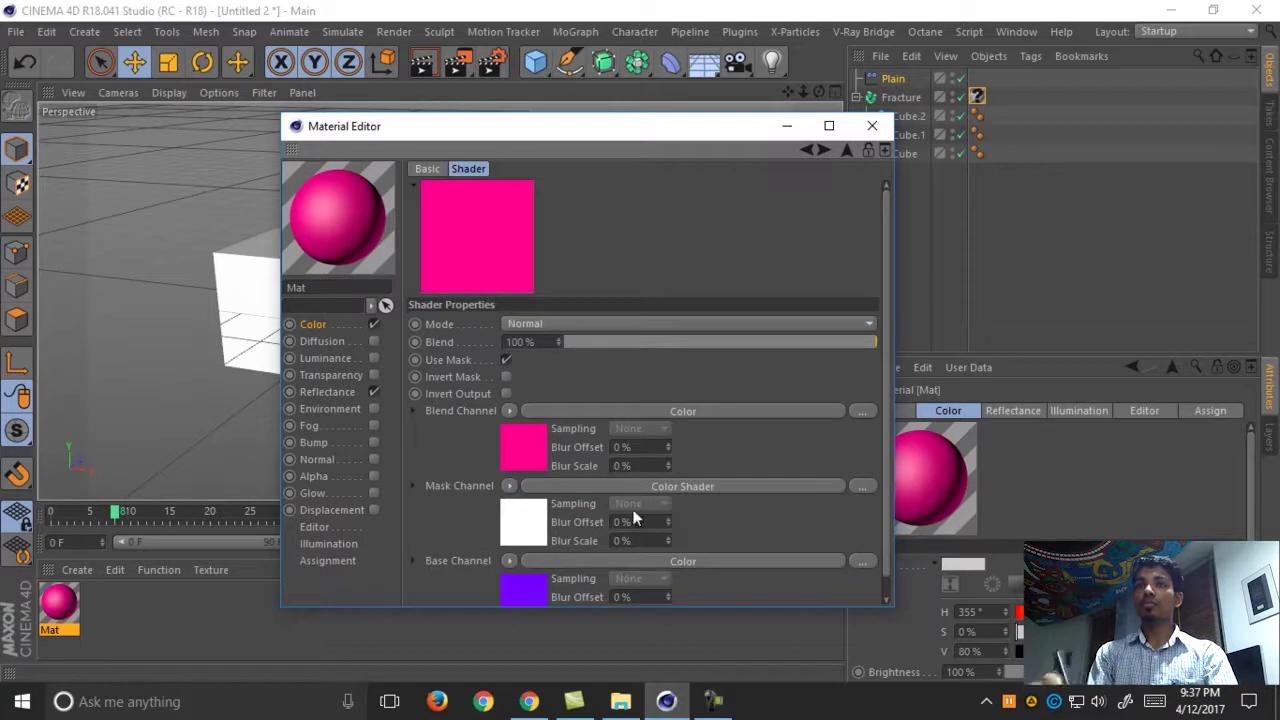
Apply Mat to the Fracture object and slide the Plain effector left over the cubes
{"action": "left_click", "coordinate": [786, 127]}
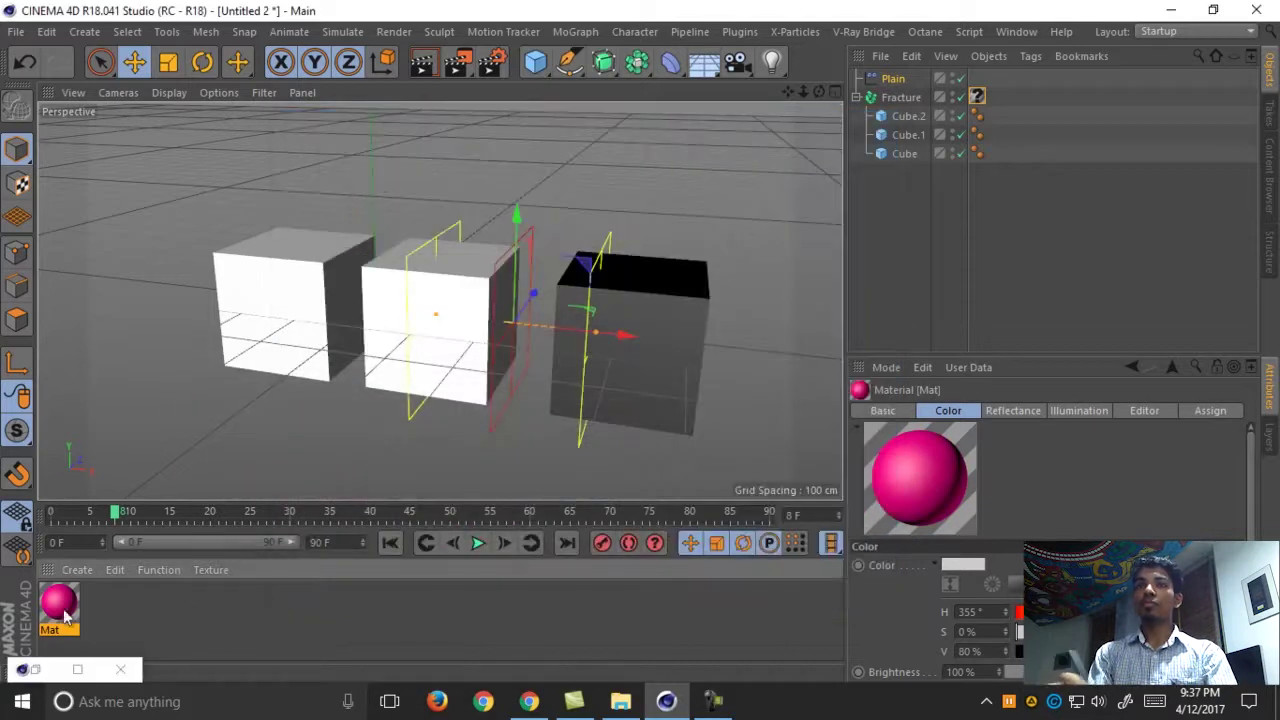
{"action": "left_click_drag", "start_coordinate": [57, 614], "coordinate": [976, 96]}
{"action": "left_click_drag", "start_coordinate": [627, 336], "coordinate": [480, 410]}
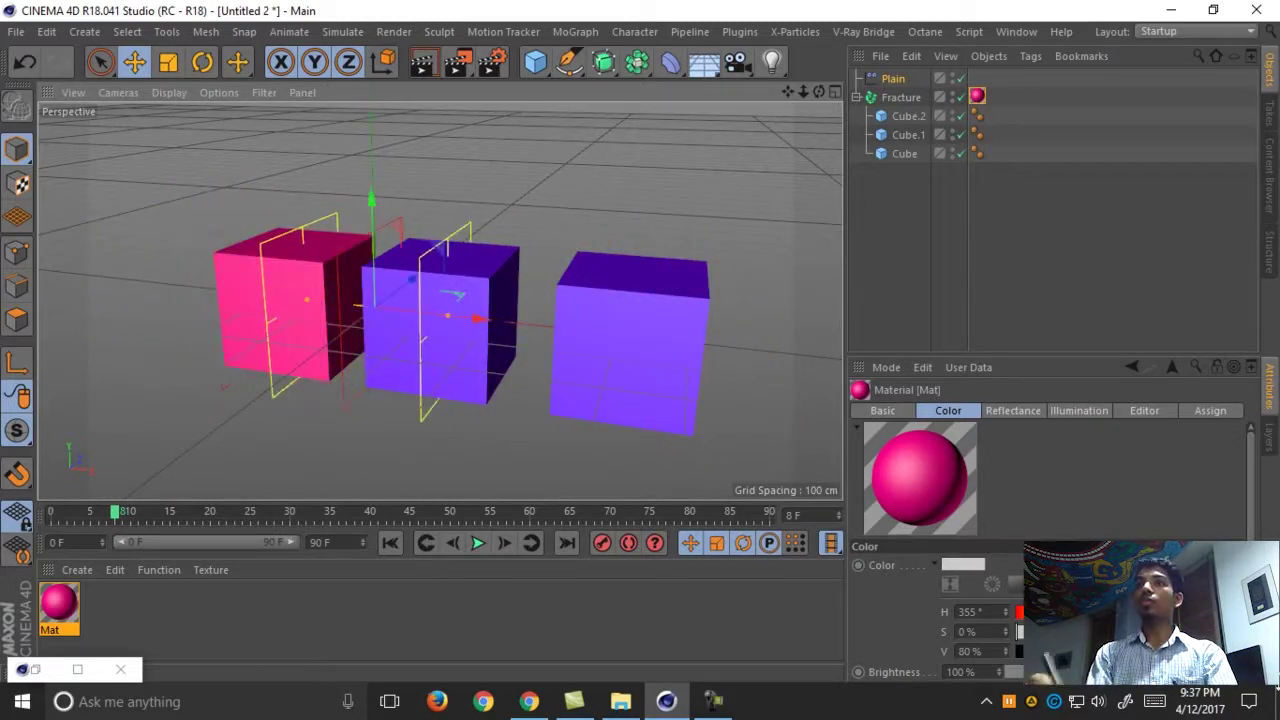
Switch to the open SHOT 8.c4d document and scrub back to around frame 619
{"action": "left_click", "coordinate": [1016, 31]}
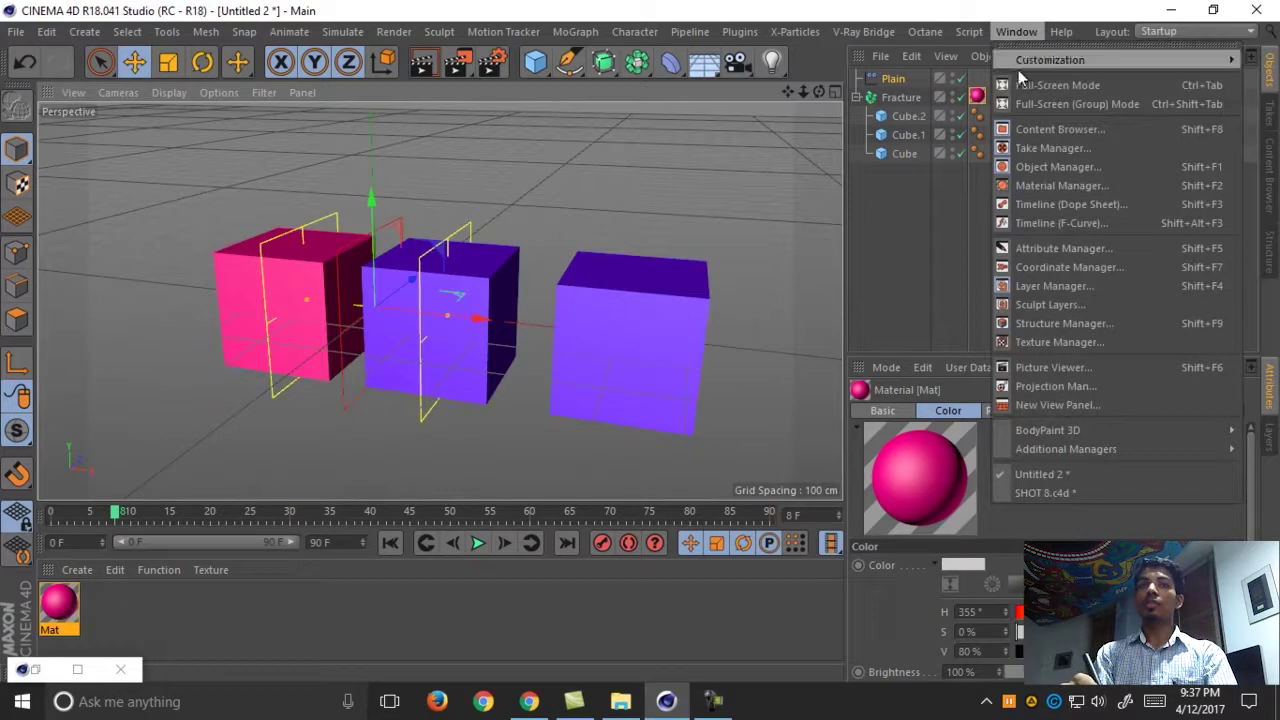
{"action": "left_click", "coordinate": [1028, 491]}
{"action": "left_click_drag", "start_coordinate": [478, 507], "coordinate": [328, 538]}
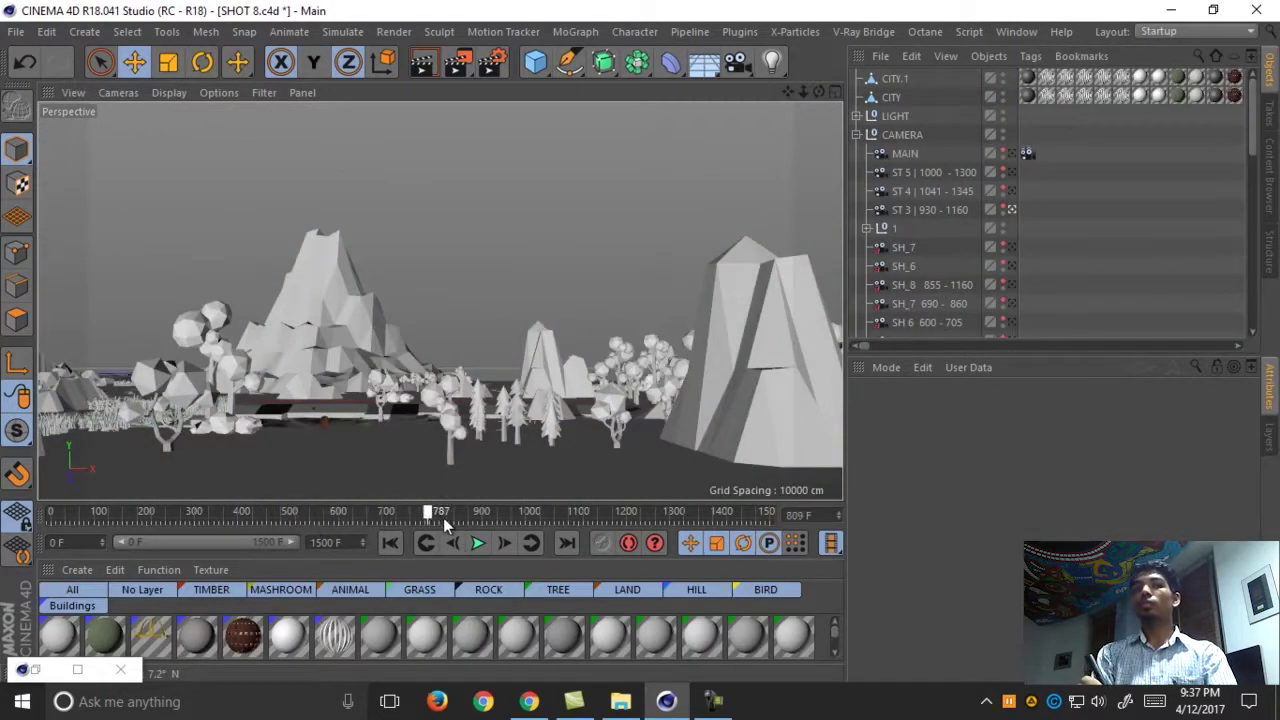